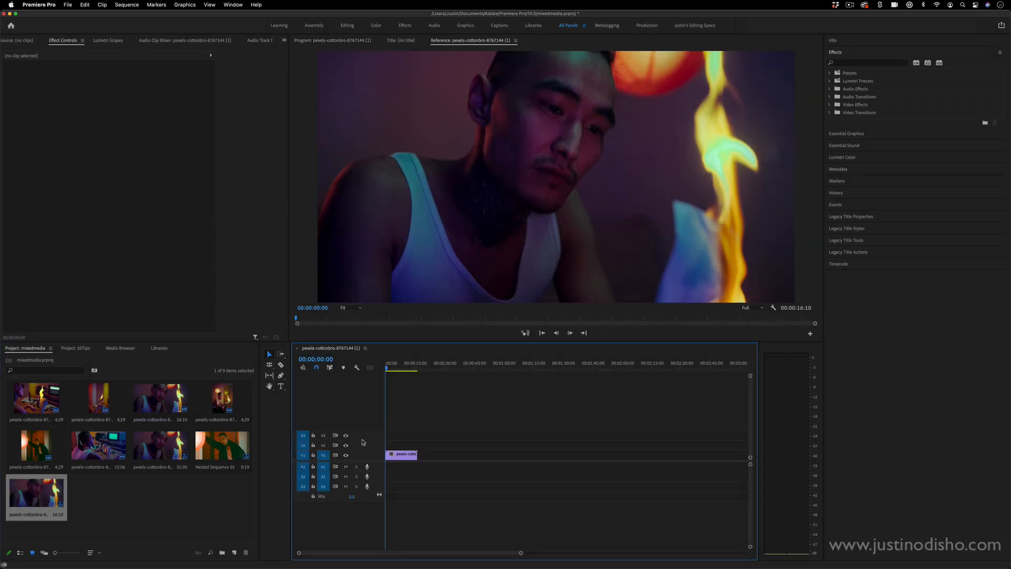
Review the Settings of a new DSLR sequence, such as frame size and timebase, and close the dialog without creating it
left_click(69, 5)
mouse_move(79, 12)
left_click(231, 41)
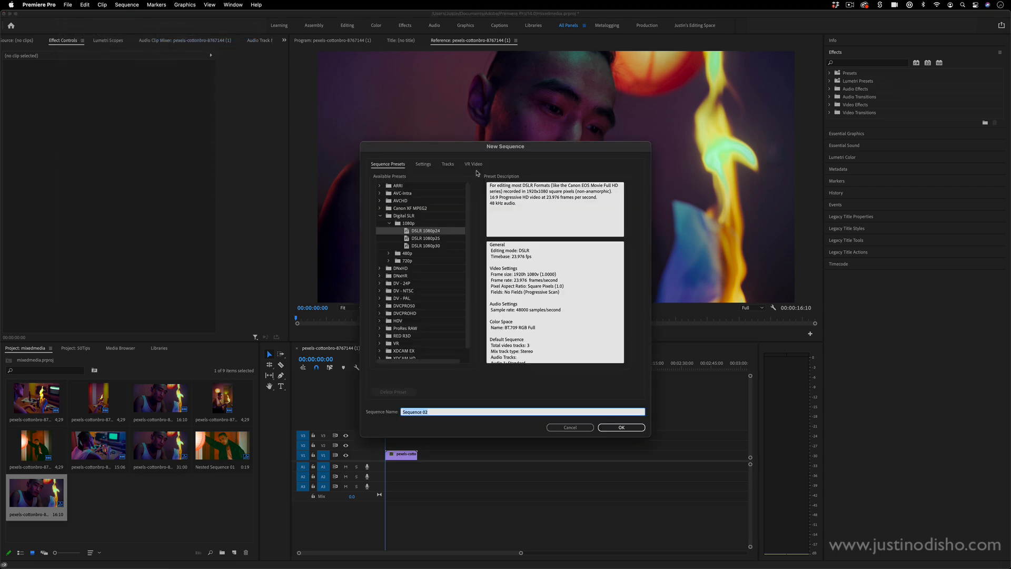
left_click(424, 164)
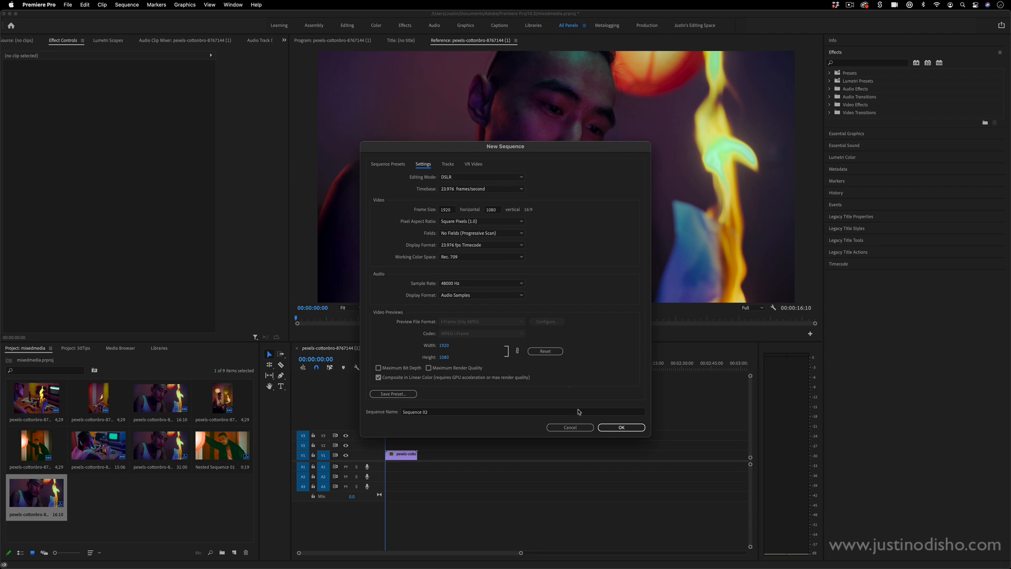
left_click(574, 426)
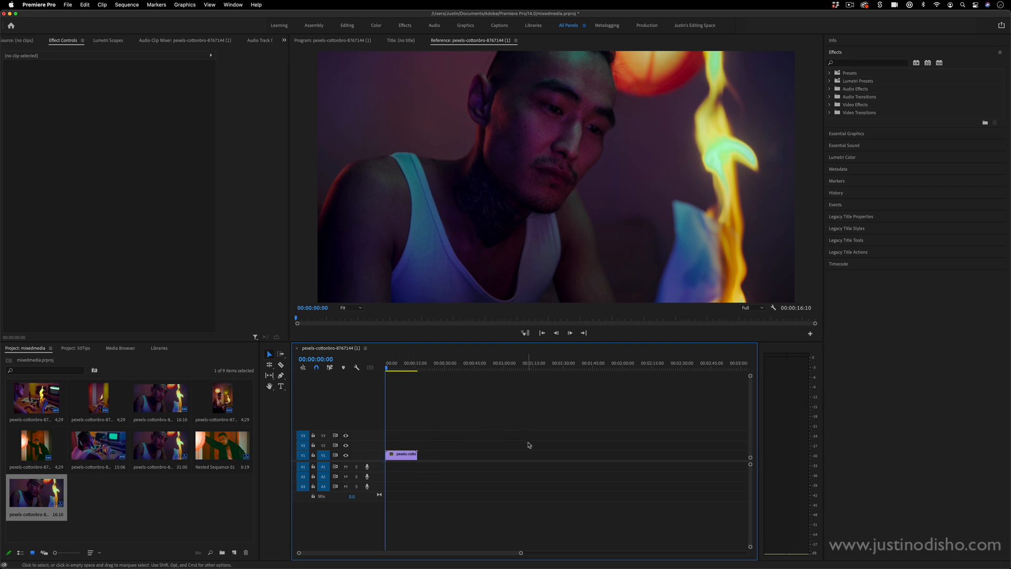
Show the project items as a list and sort them by label colour with the stills first
left_click(210, 504)
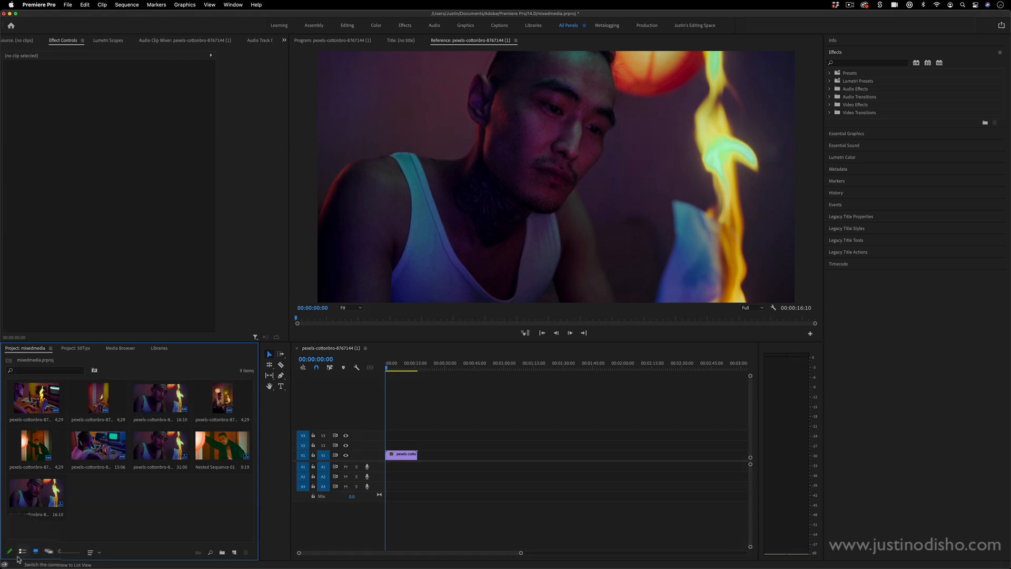
left_click(30, 546)
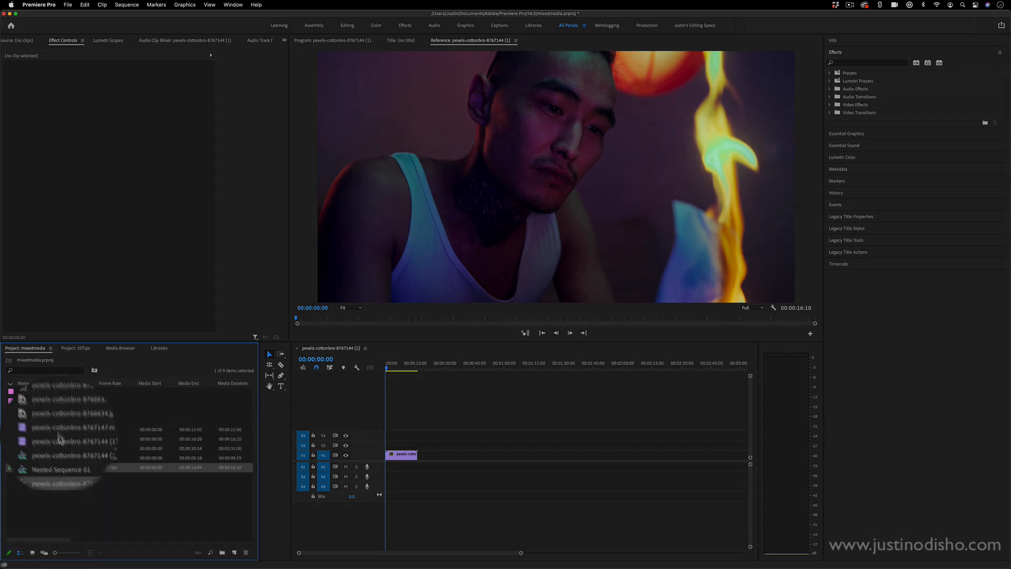
left_click(11, 384)
left_click(11, 384)
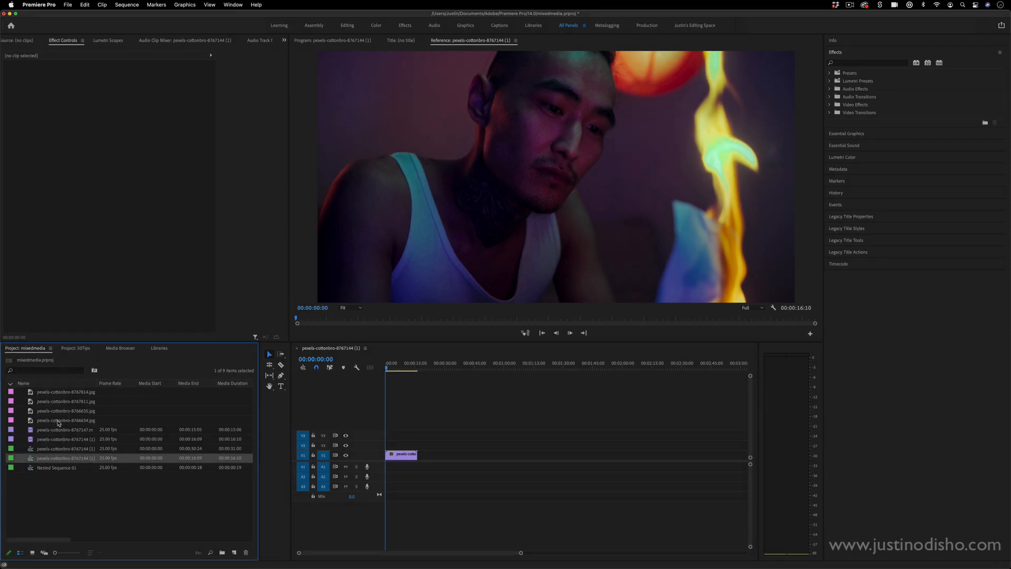
Place the four pexels-cottonbro JPG stills on track V1 directly after the video clip
left_click(77, 394)
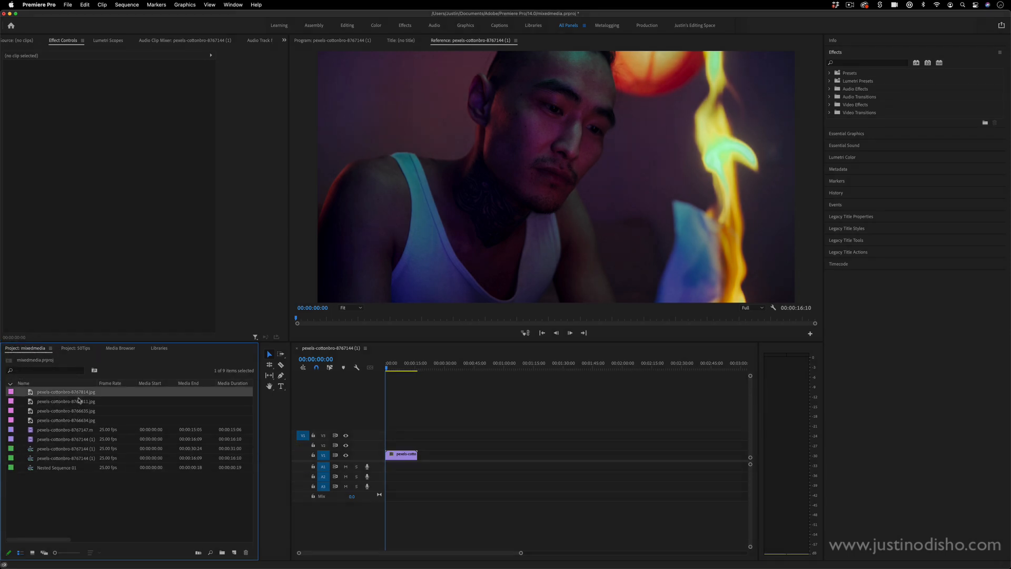
left_click(78, 421)
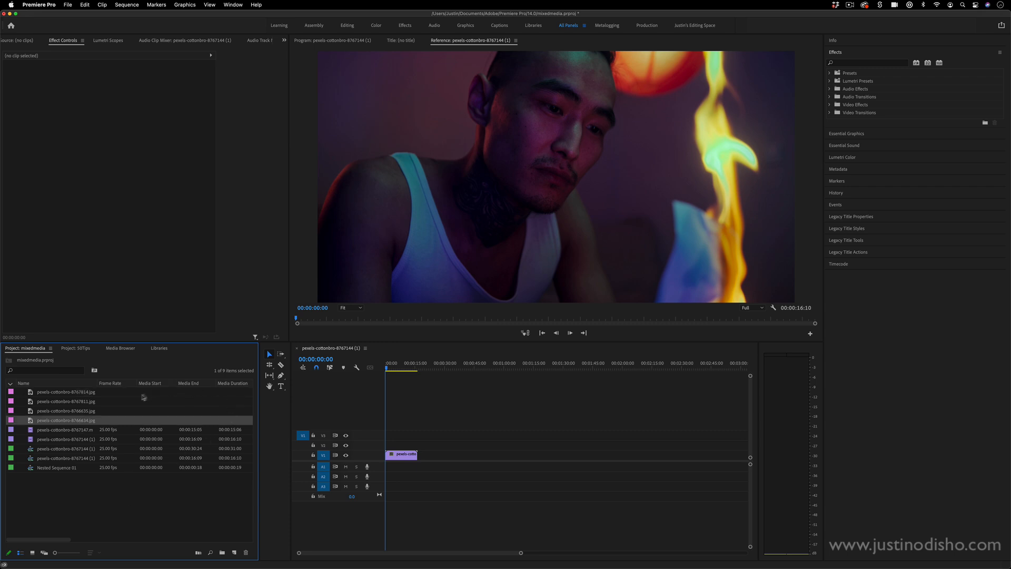
left_click(79, 393, "shift")
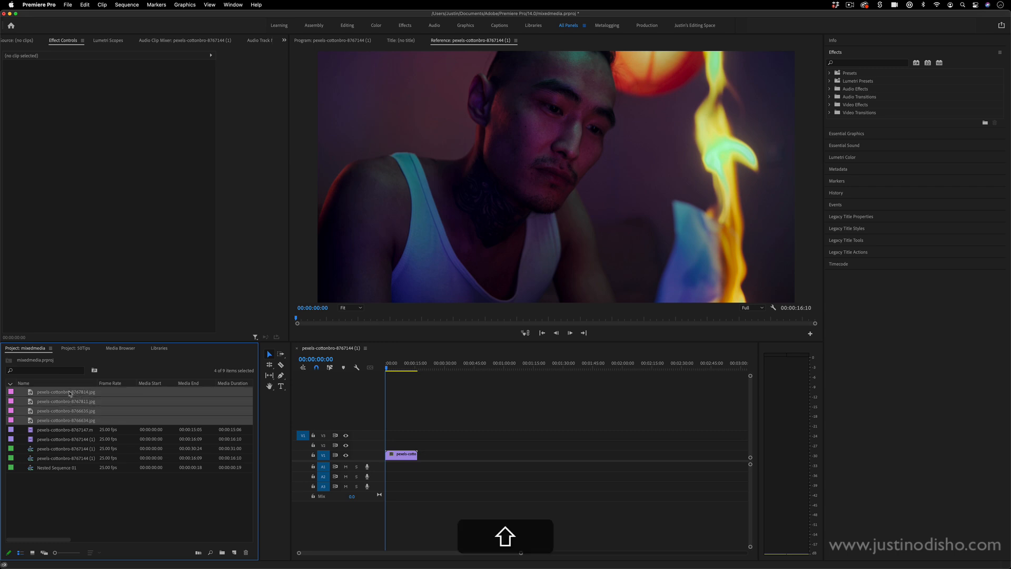
mouse_move(59, 395)
left_mouse_down()
mouse_move(464, 448)
mouse_move(442, 457)
left_mouse_up()
left_click(425, 368)
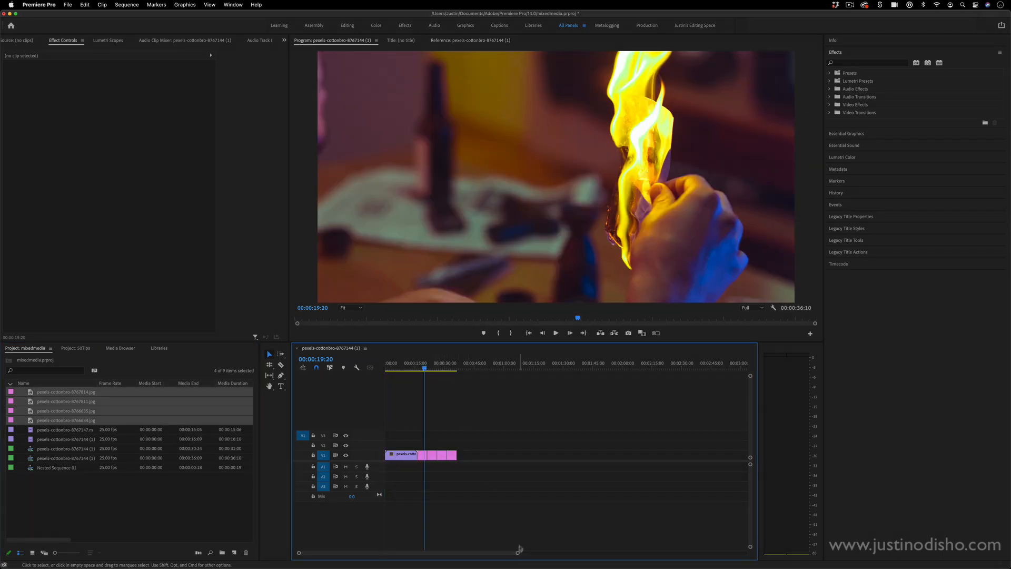
left_click_drag(518, 553, 488, 555)
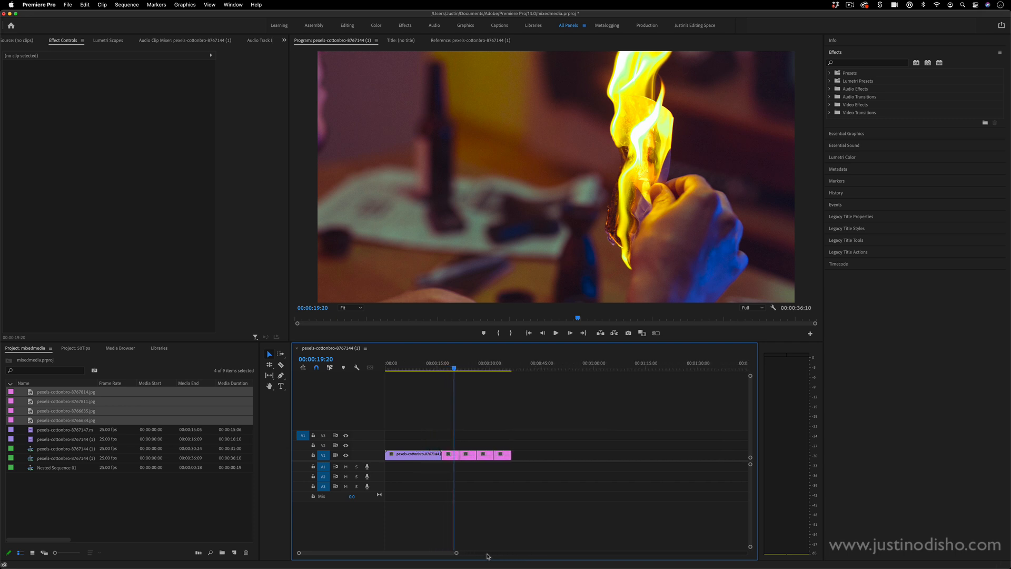
left_click(470, 457)
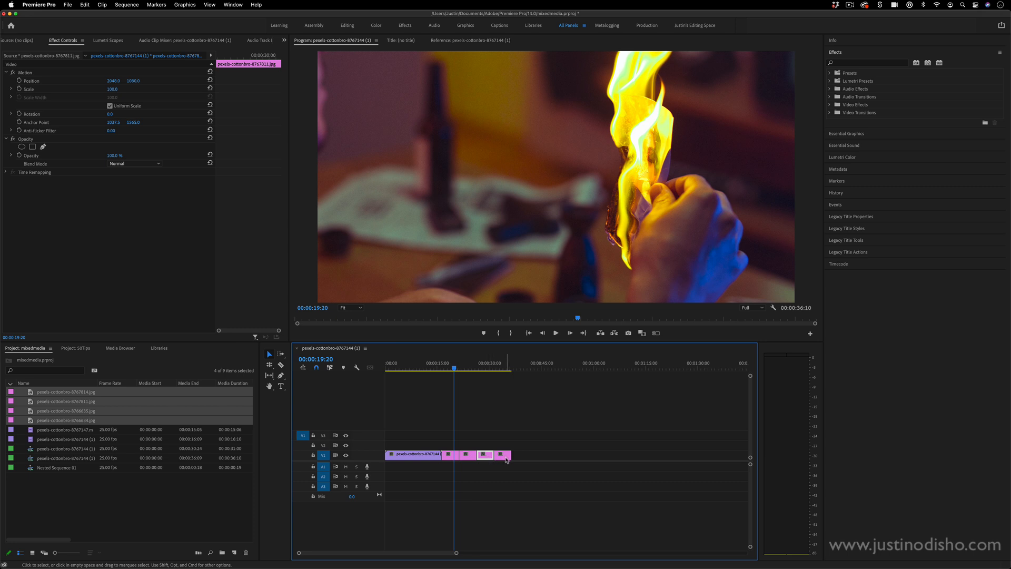
Review the still image default duration and the label colours in the preferences, and leave without changing them
left_click(39, 5)
mouse_move(57, 30)
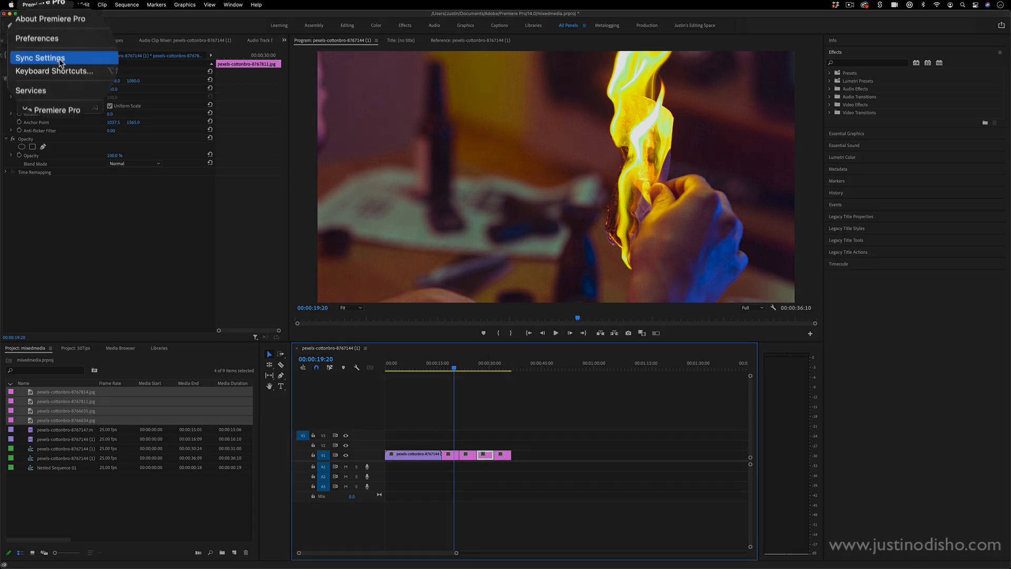
left_click(119, 169)
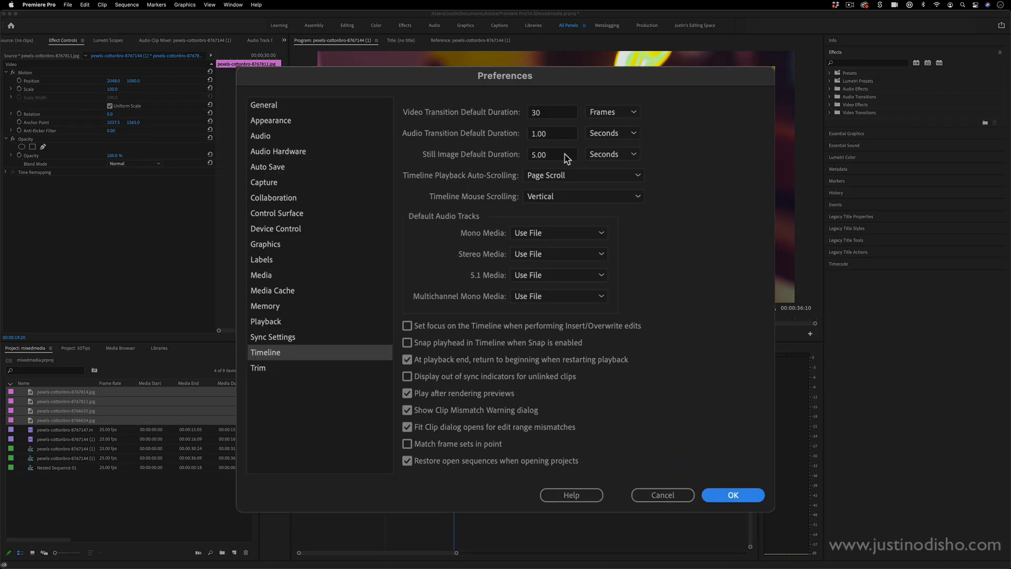
left_click(606, 156)
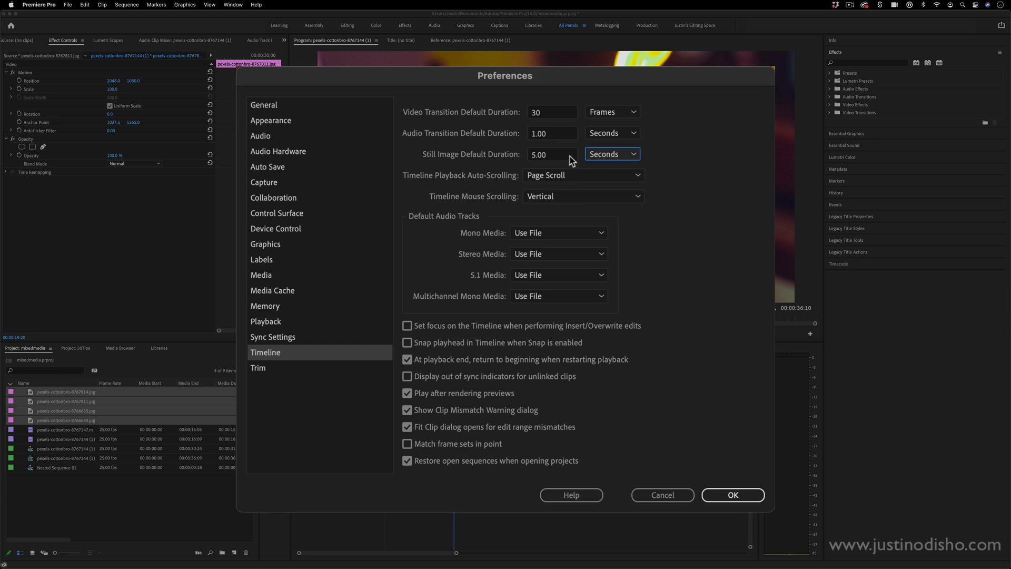
left_click(611, 158)
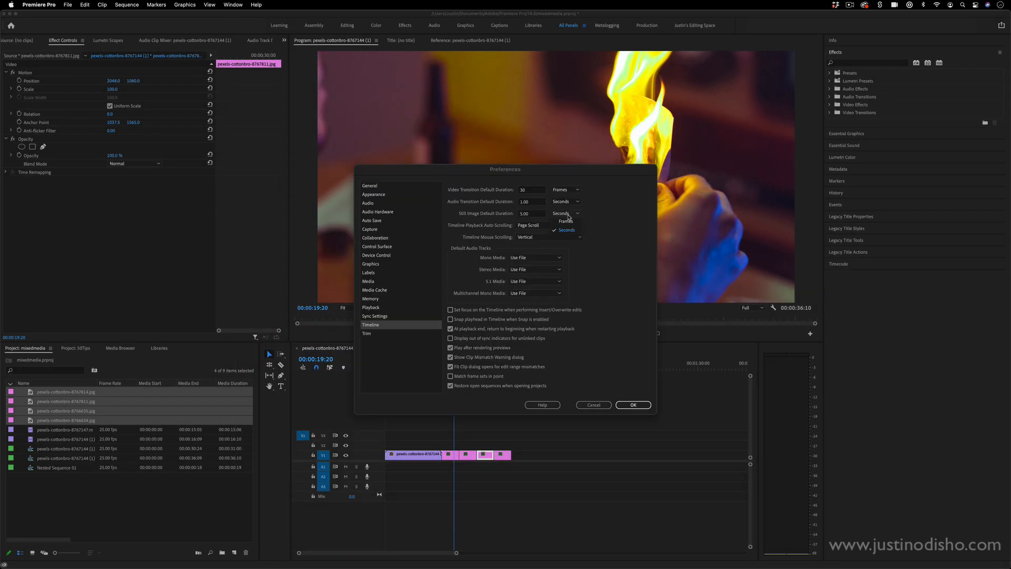
left_click(540, 215)
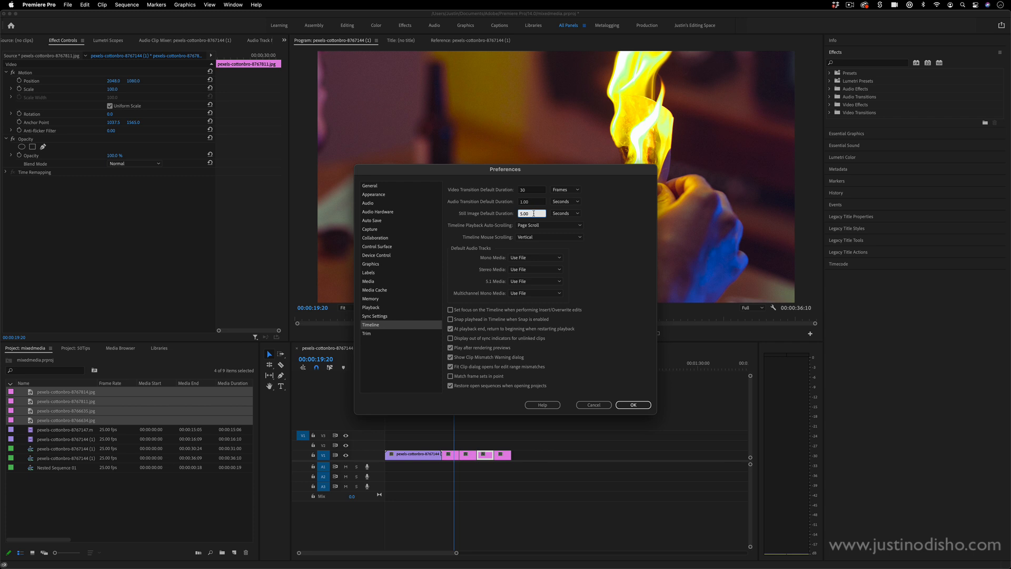
left_click_drag(534, 213, 503, 212)
left_click(370, 273)
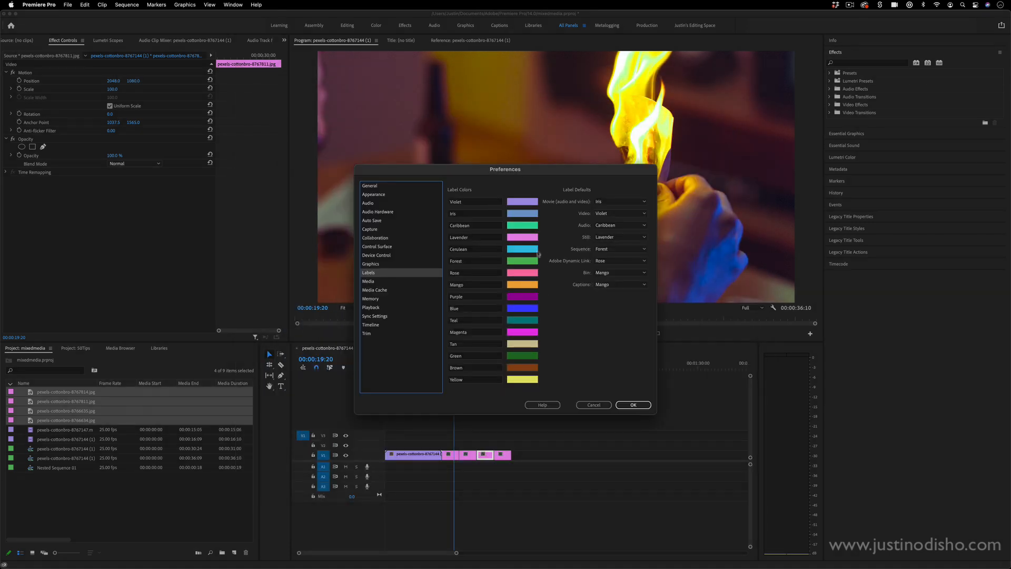
left_click(597, 406)
Stack the stills right after the video clip: 8766634 on V1, 8767814 on V2, 8767811 on V3 and 8766635 on V4
left_click_drag(457, 553, 433, 555)
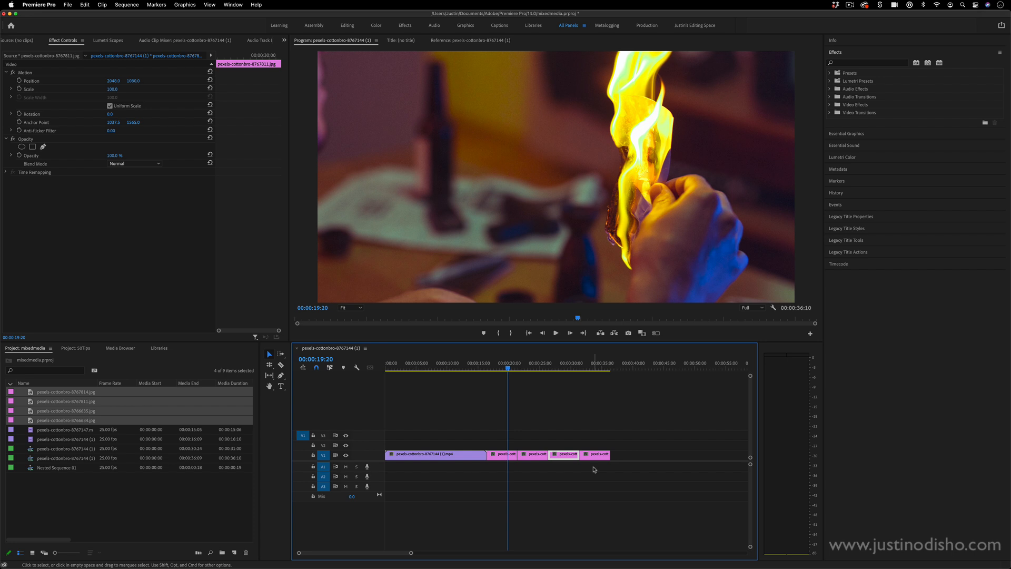
left_click(554, 484)
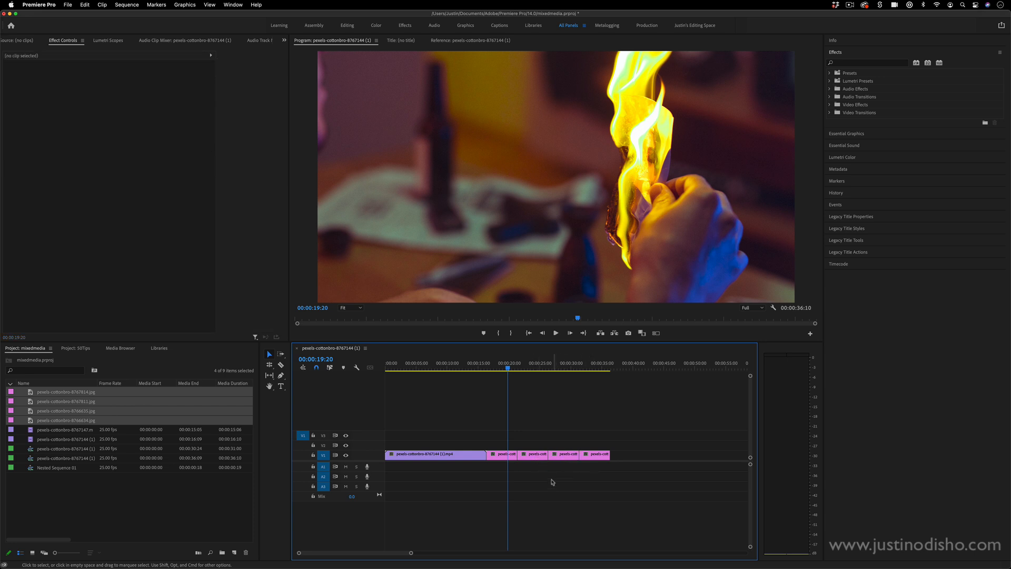
left_click_drag(536, 456, 506, 446)
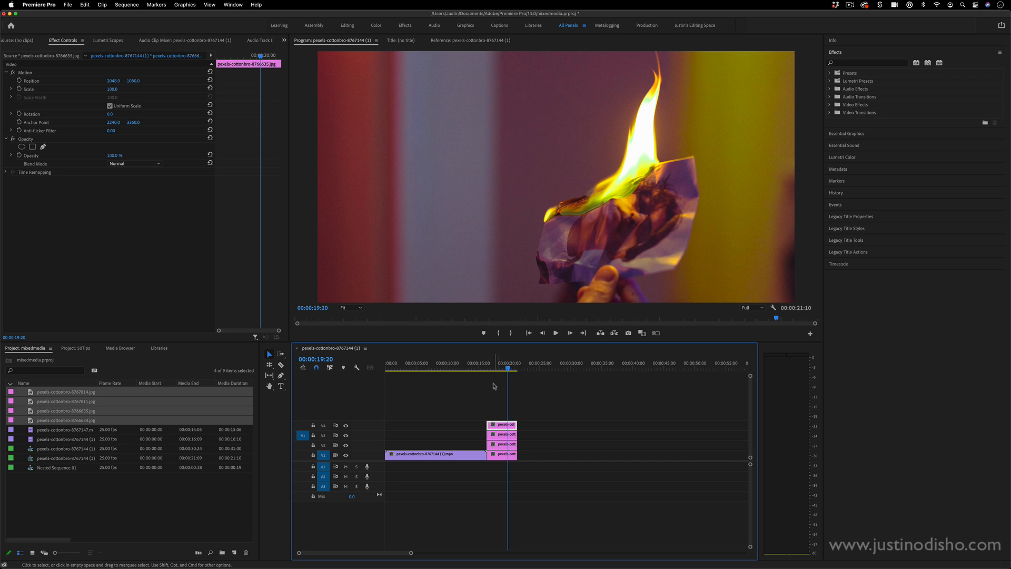
Place the playhead on the first frame of the stacked stills, at 00:00:16:10
left_click(488, 367)
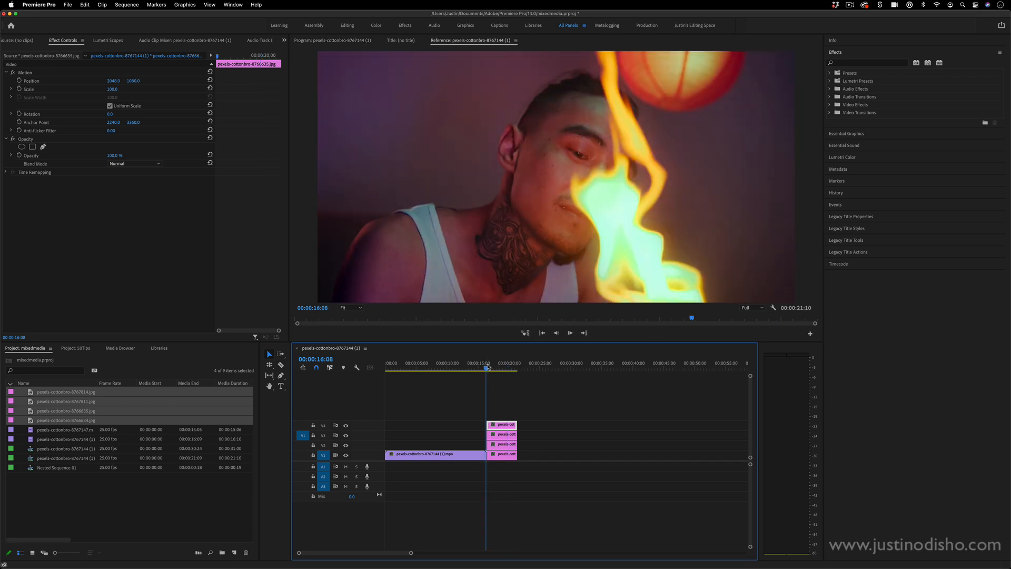
left_click_drag(487, 367, 488, 367)
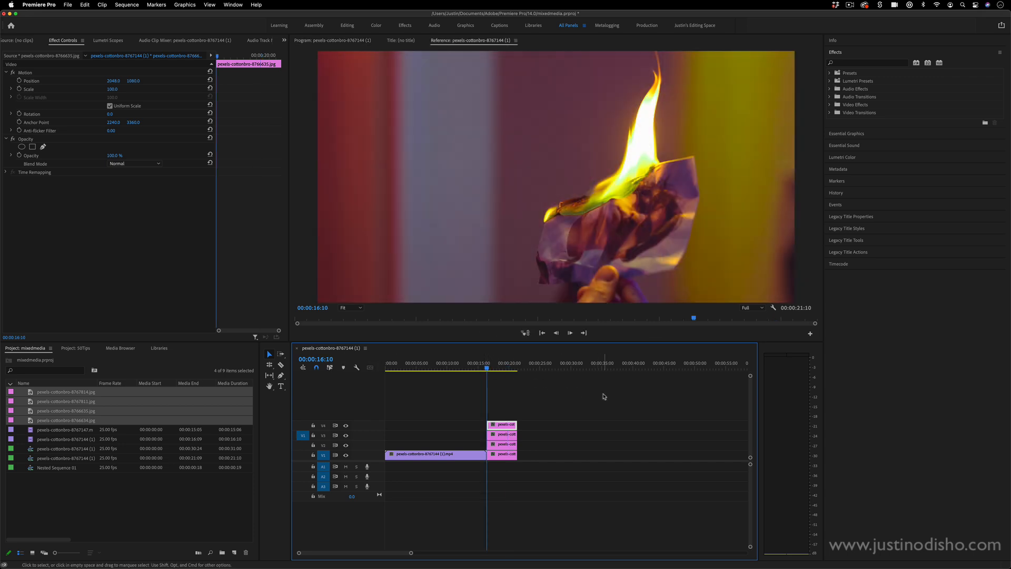
key("Up")
key("Down")
left_click(324, 456)
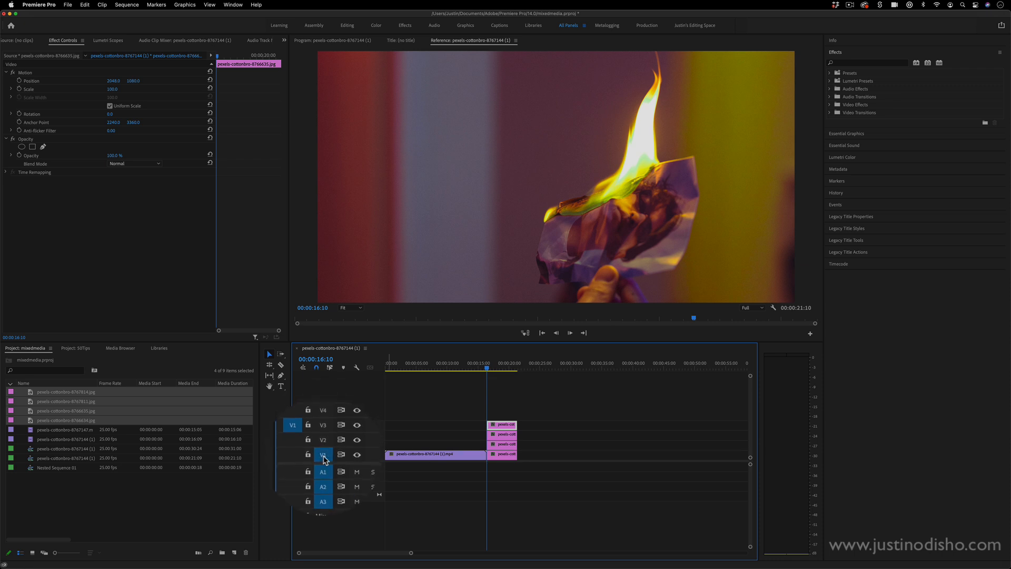
key("Up")
key("Down")
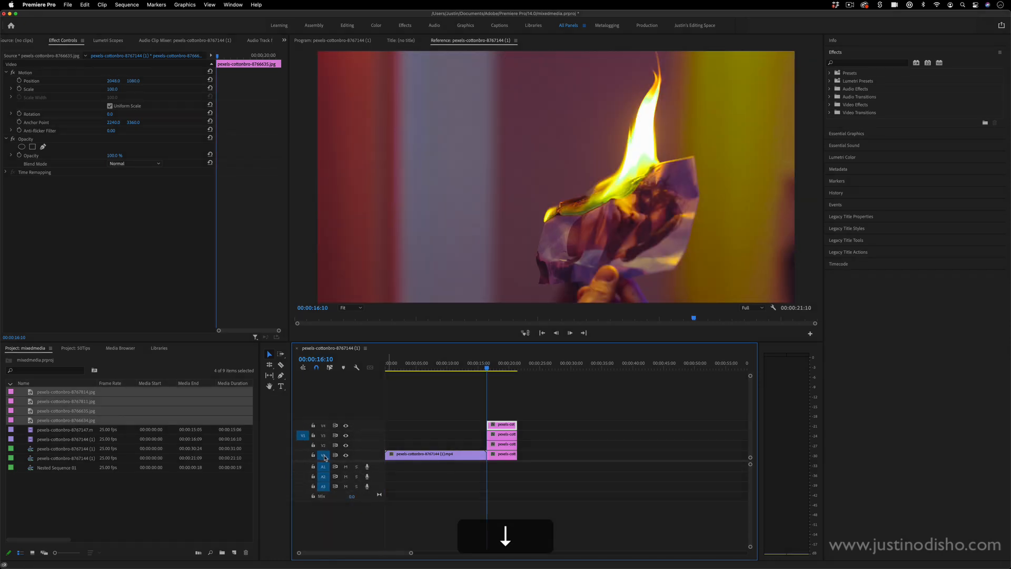
key("Left")
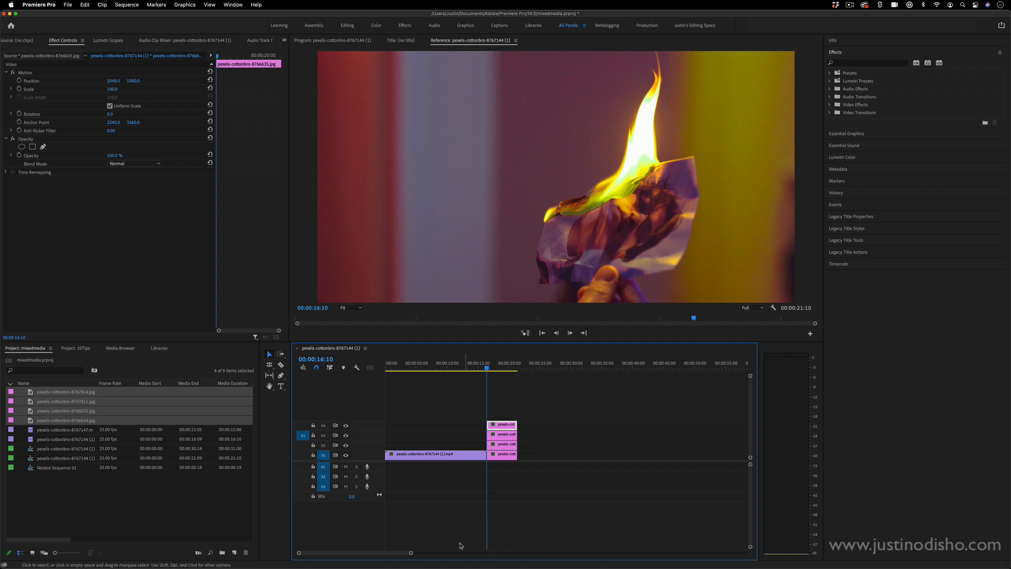
Split all four stacked stills with the Razor tool six frames after their start, at 00:00:16:16
left_click_drag(411, 553, 332, 553)
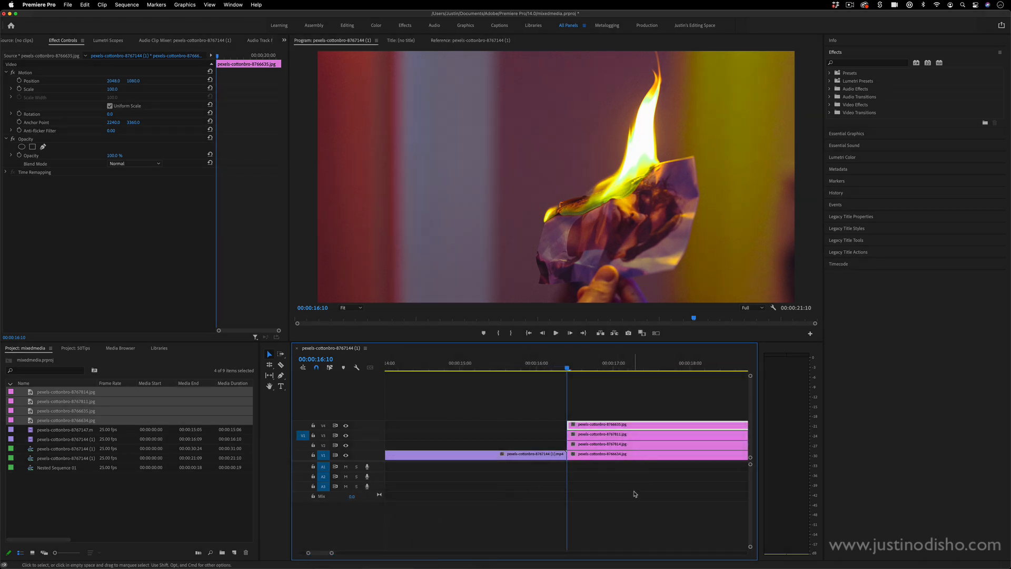
key("Right")
key("Right")
key("Right")
key("Right")
key("Right")
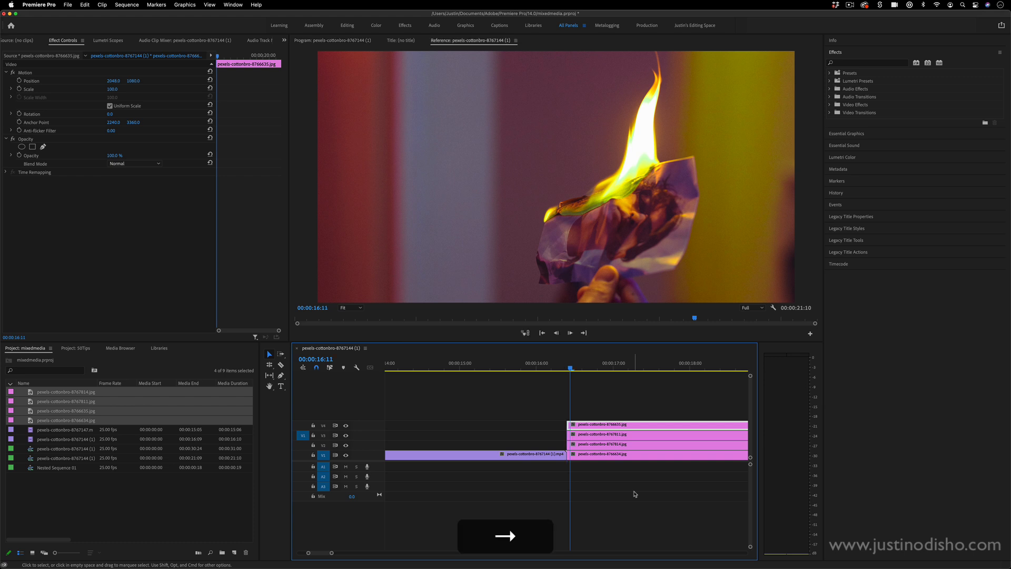
key("Right")
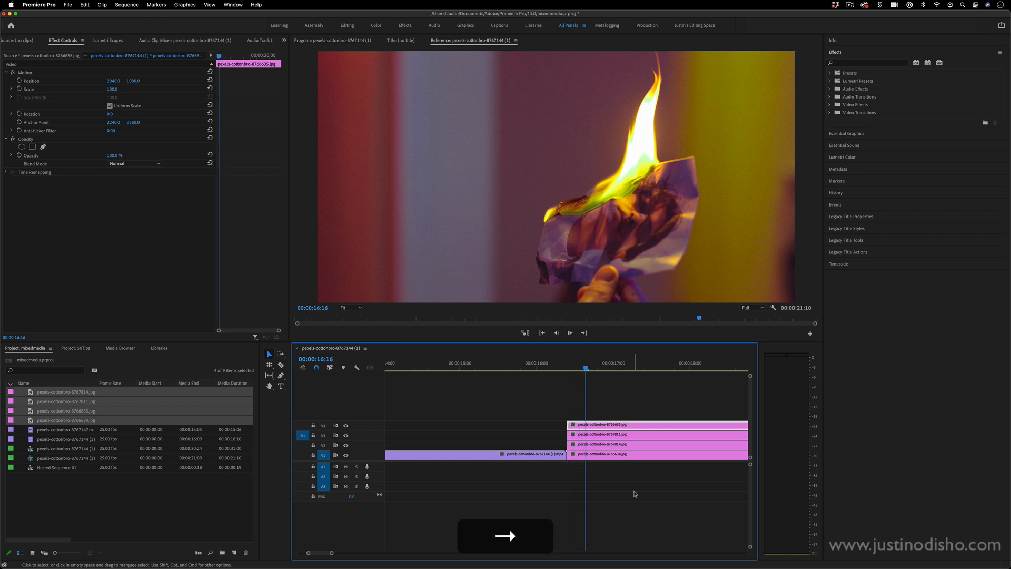
key("space")
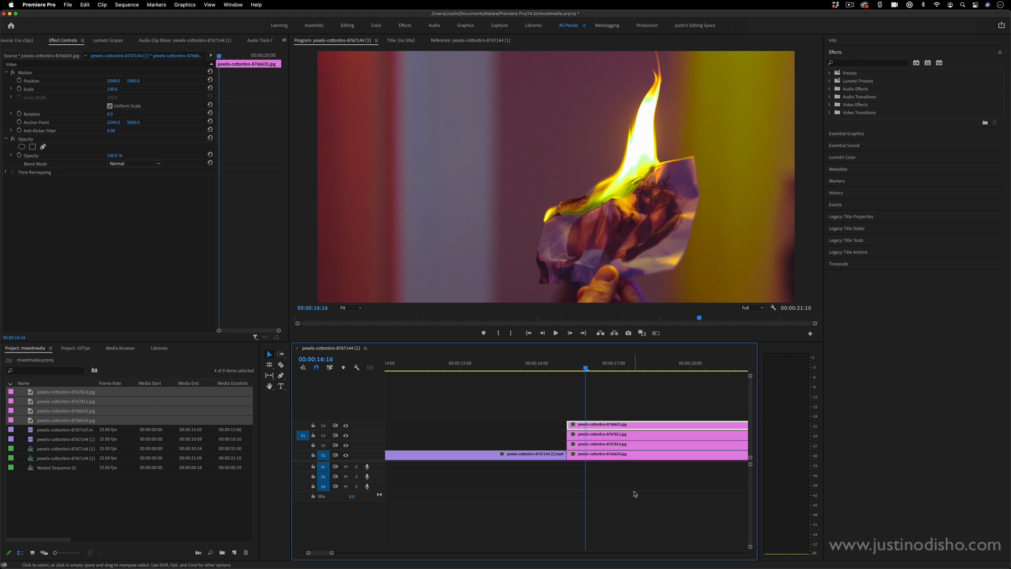
key("c")
key("shift")
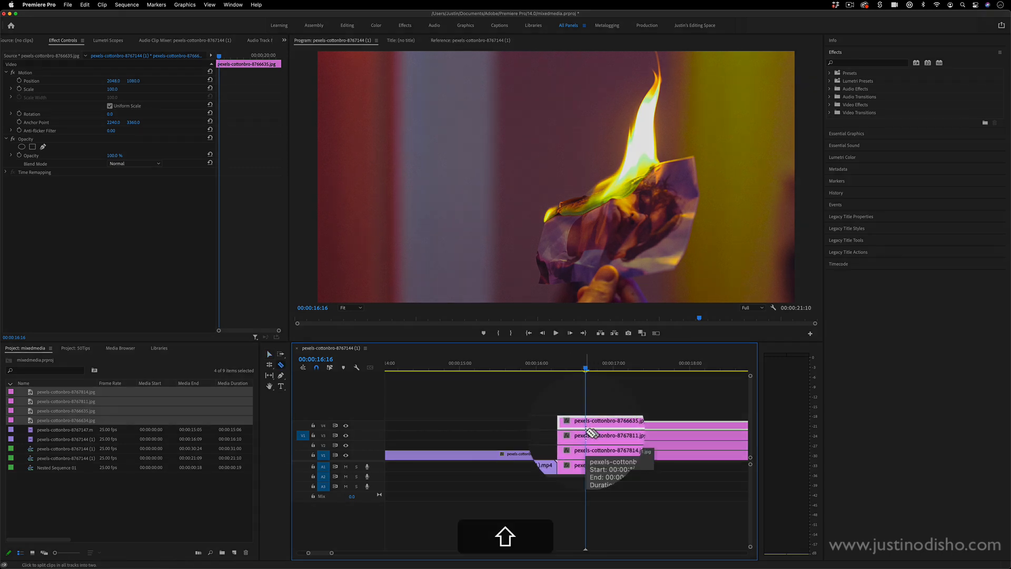
left_click(589, 435, "shift")
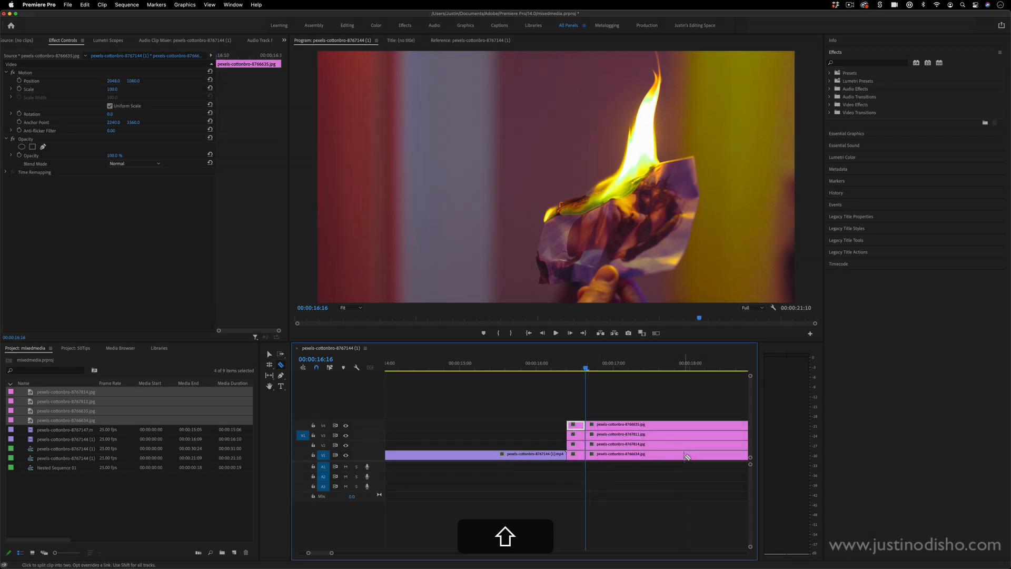
Delete the leftover portions of all four stills after the cut at 00:00:16:16
key("v")
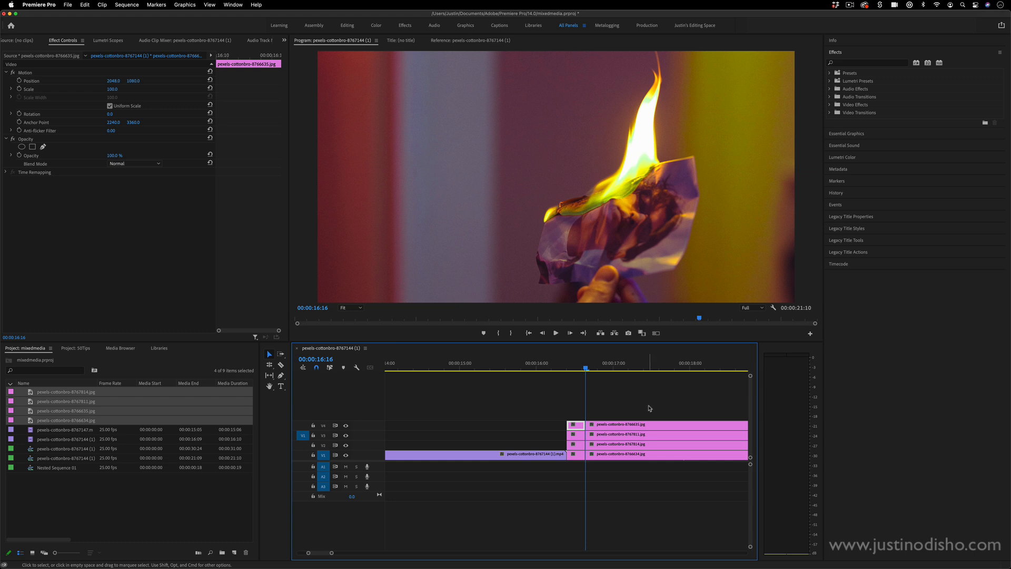
left_click(270, 358)
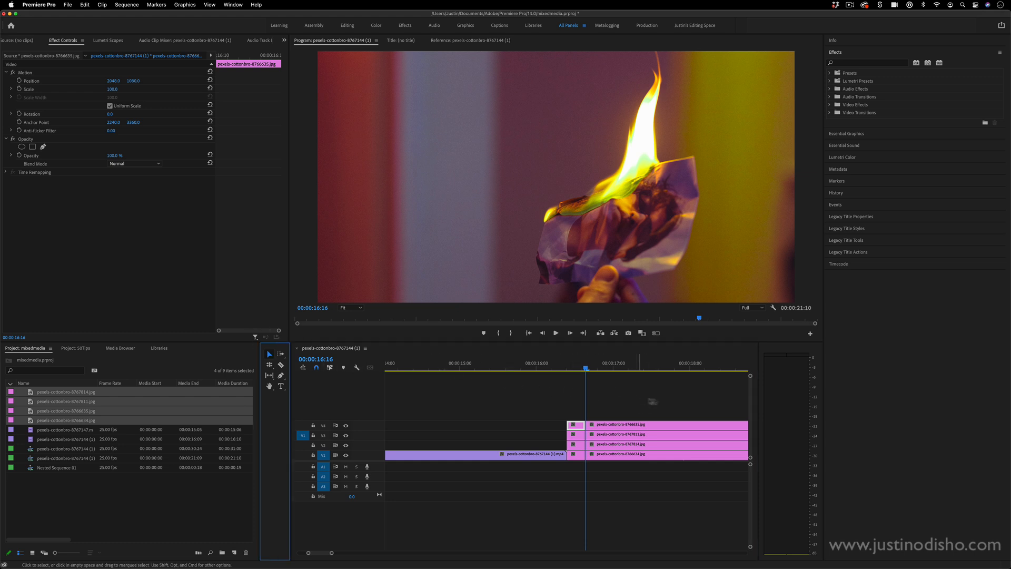
left_click_drag(641, 400, 602, 508)
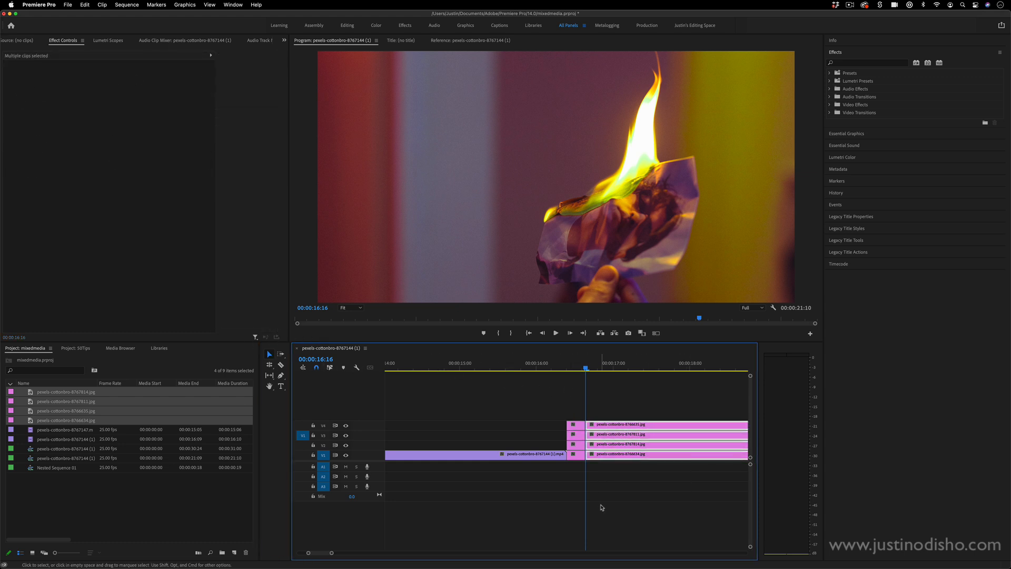
key("BackSpace")
Line up the six-frame stills back to back on V1 in the order 8766634, 8767814, 8767811, 8766635
left_click_drag(582, 444, 635, 457)
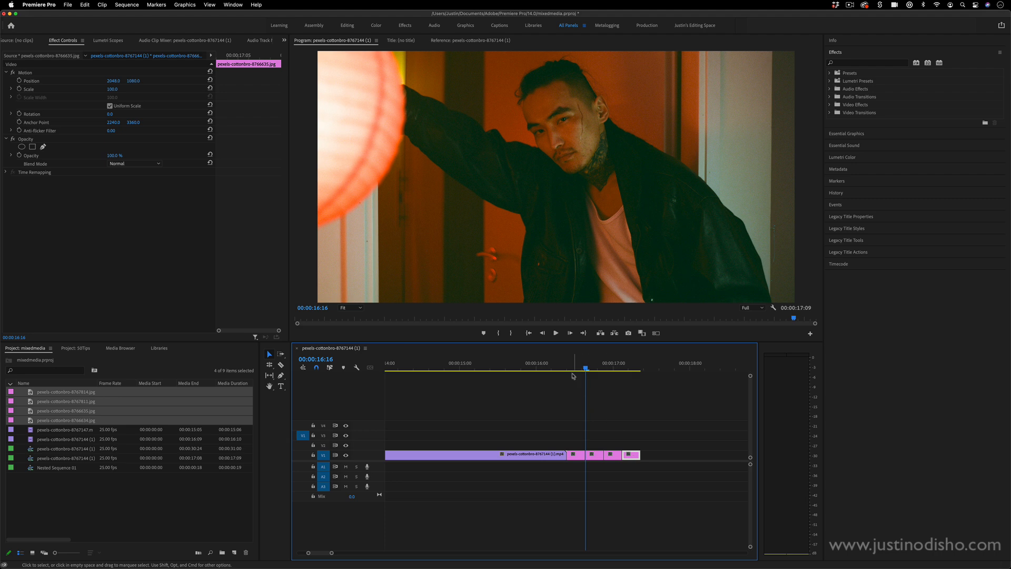
left_click_drag(571, 369, 563, 372)
key("space")
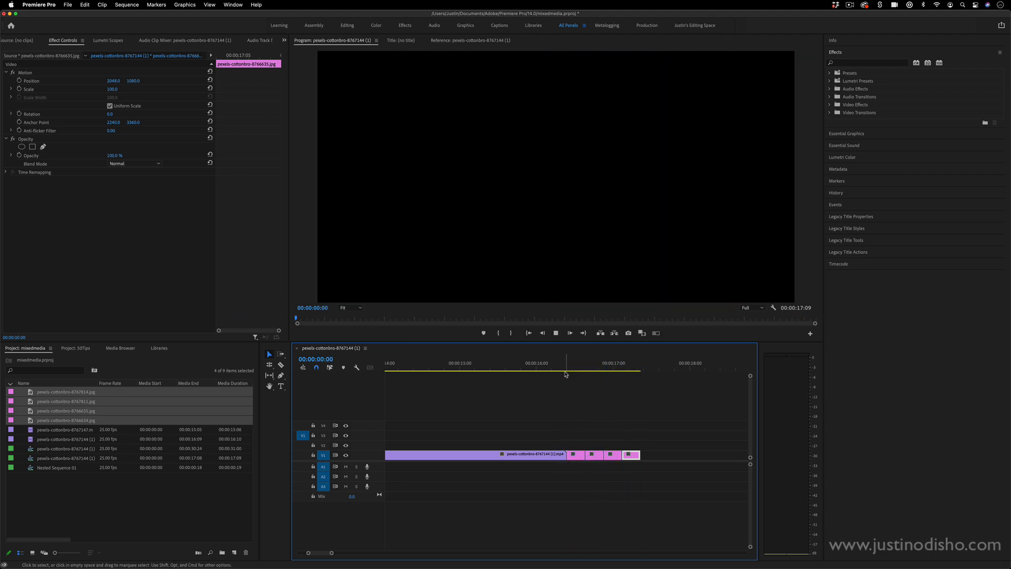
Add the video clip 8767147 to V1 directly after the last still
left_click(640, 370)
left_click_drag(322, 554, 384, 554)
left_click(549, 368)
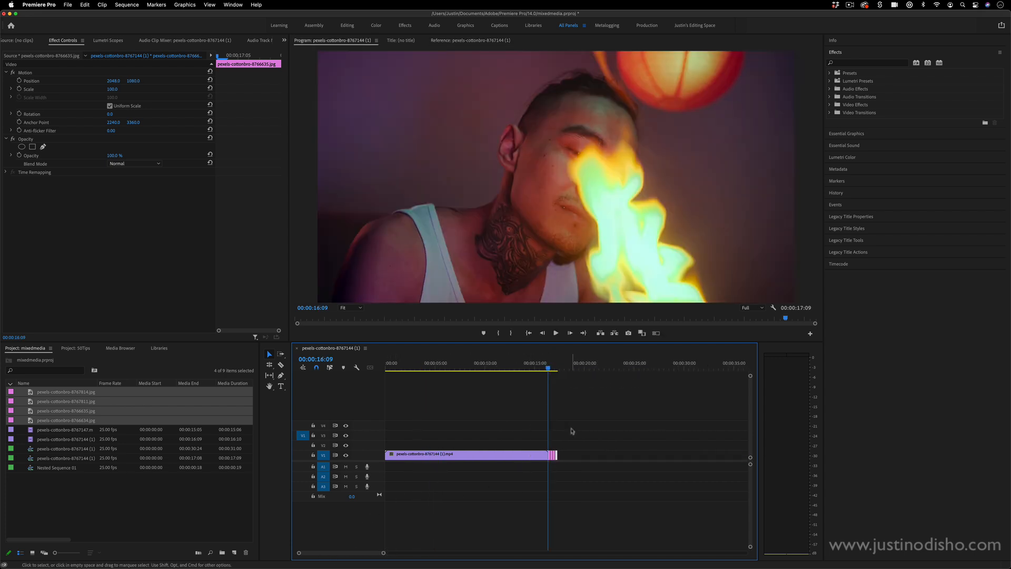
left_click(587, 456)
left_click(70, 431)
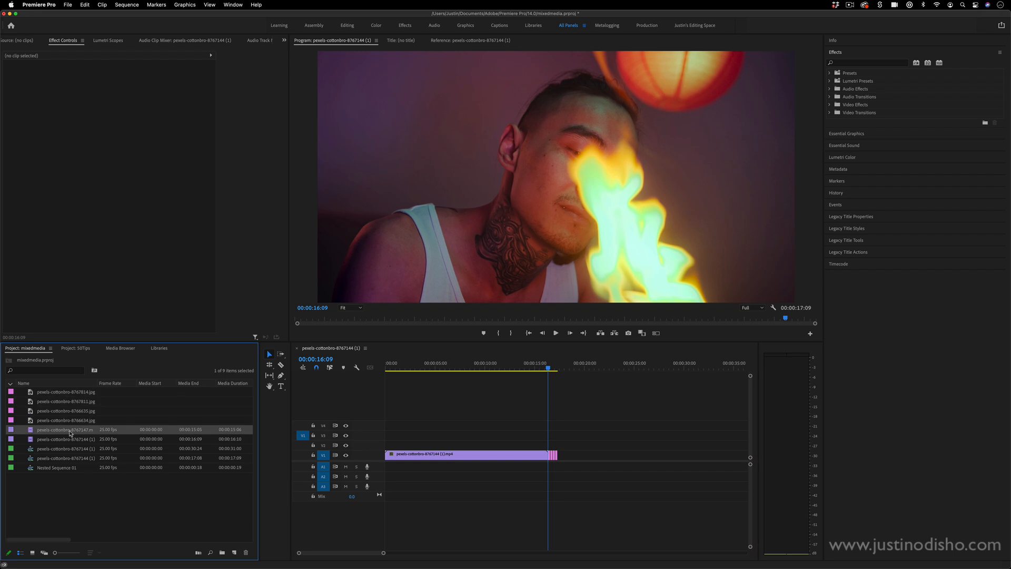
left_click_drag(68, 433, 563, 459)
Play the sequence from shortly before the stills into the second video clip to check the transition
left_click_drag(572, 366, 525, 369)
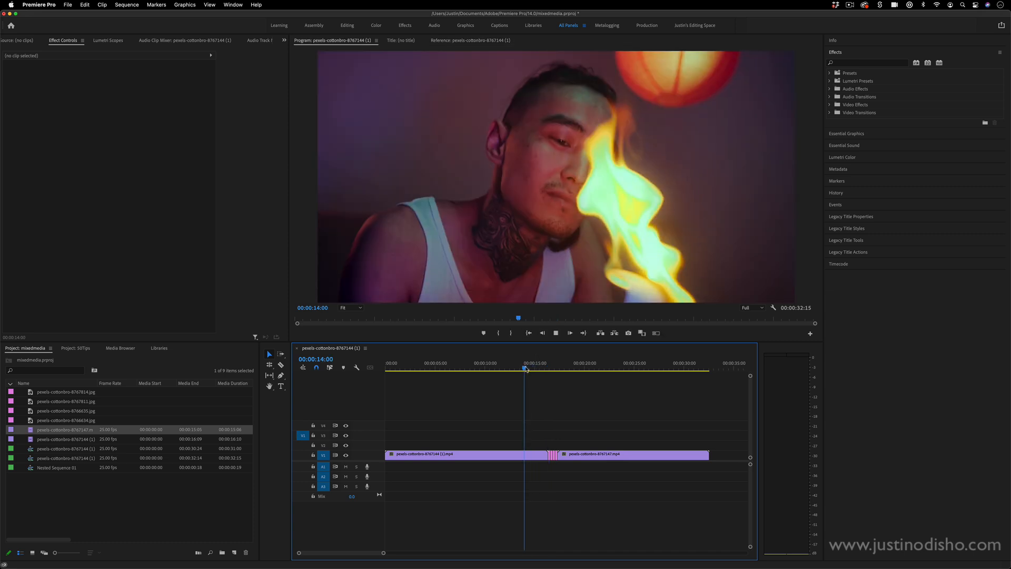
key("space")
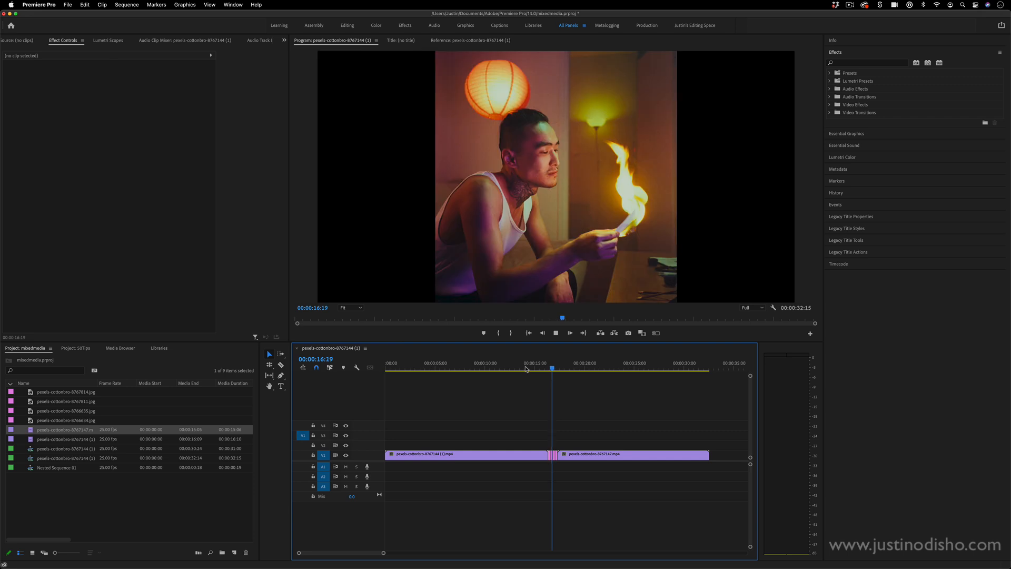
key("space")
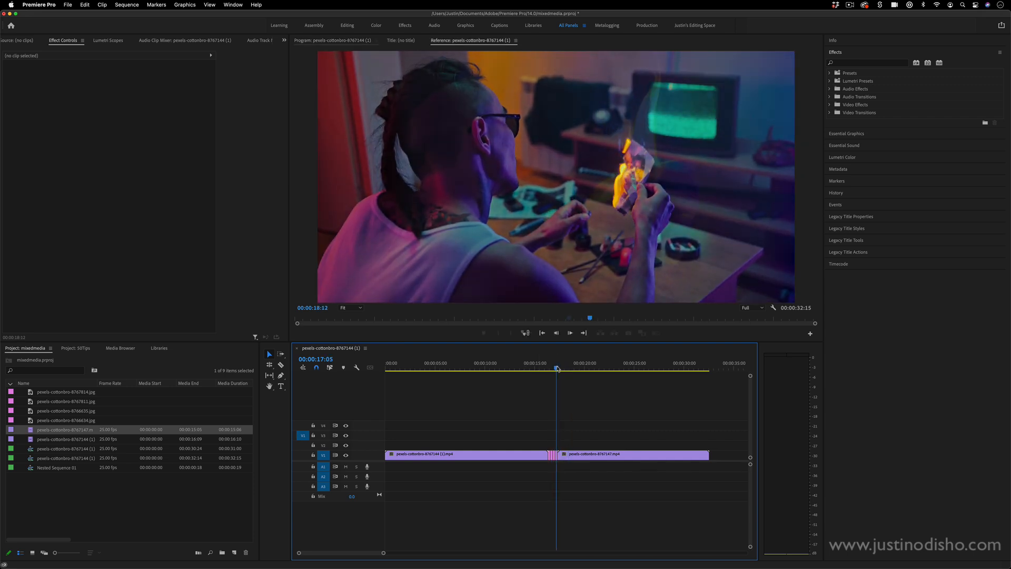
Scale the still 8767811 at 00:00:16:24 to 56 and set its horizontal position to 1292
left_click_drag(384, 555, 362, 555)
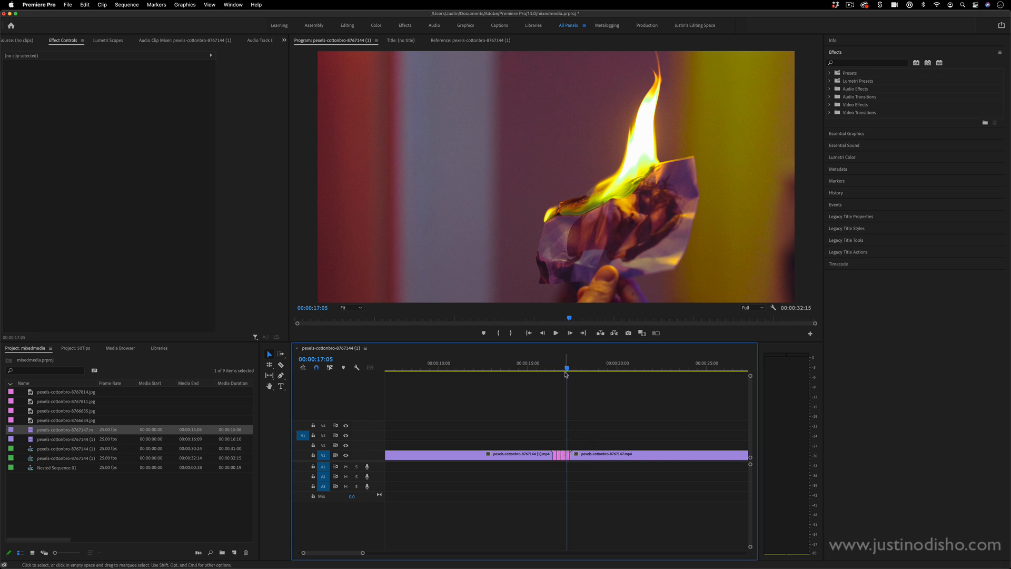
left_click_drag(565, 370, 563, 370)
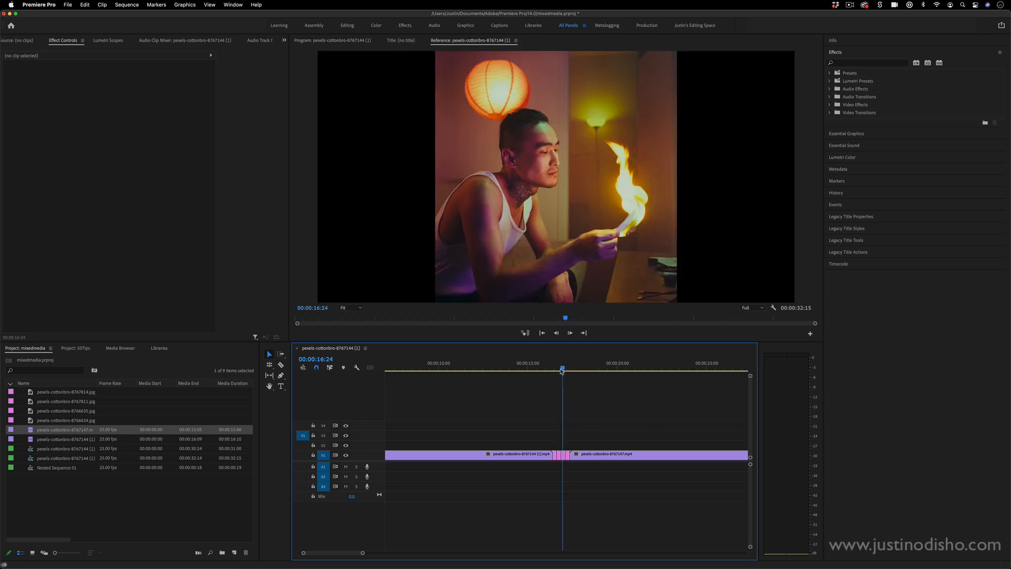
left_click(562, 454)
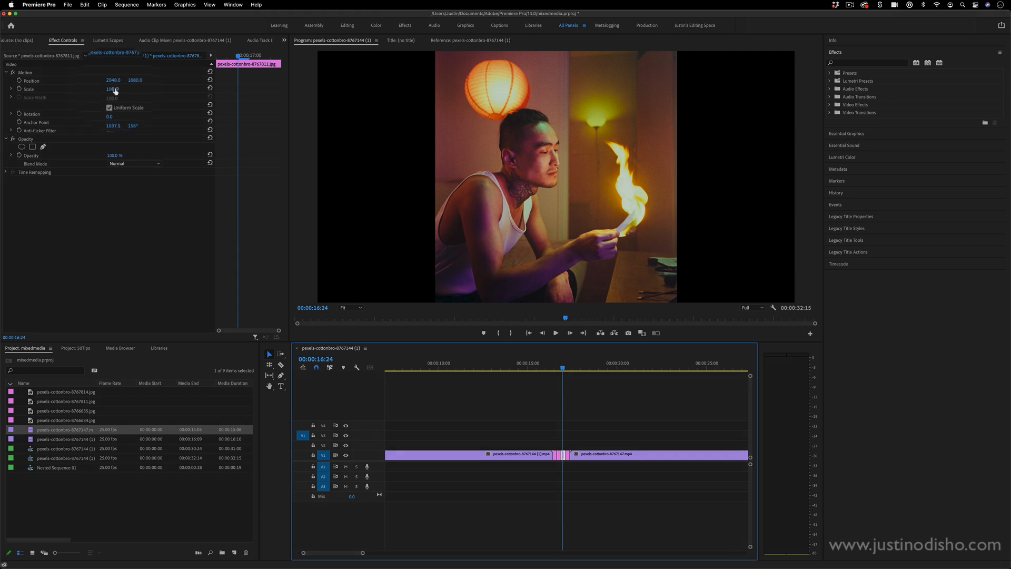
left_click_drag(112, 90, 48, 83)
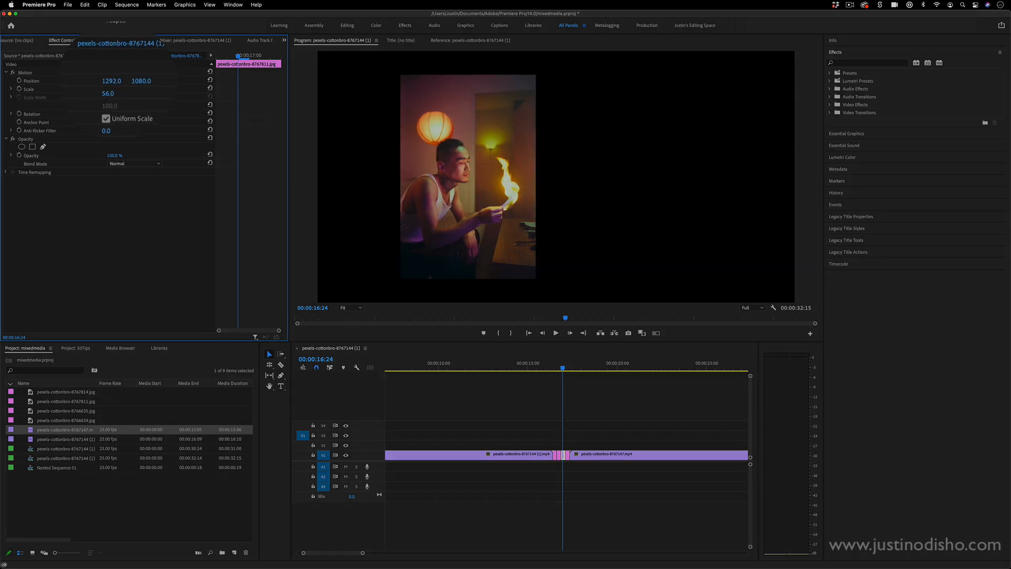
Scale the still 8766635 to 28, set its horizontal position to 2704 and rotate it to -11°
left_click(566, 365)
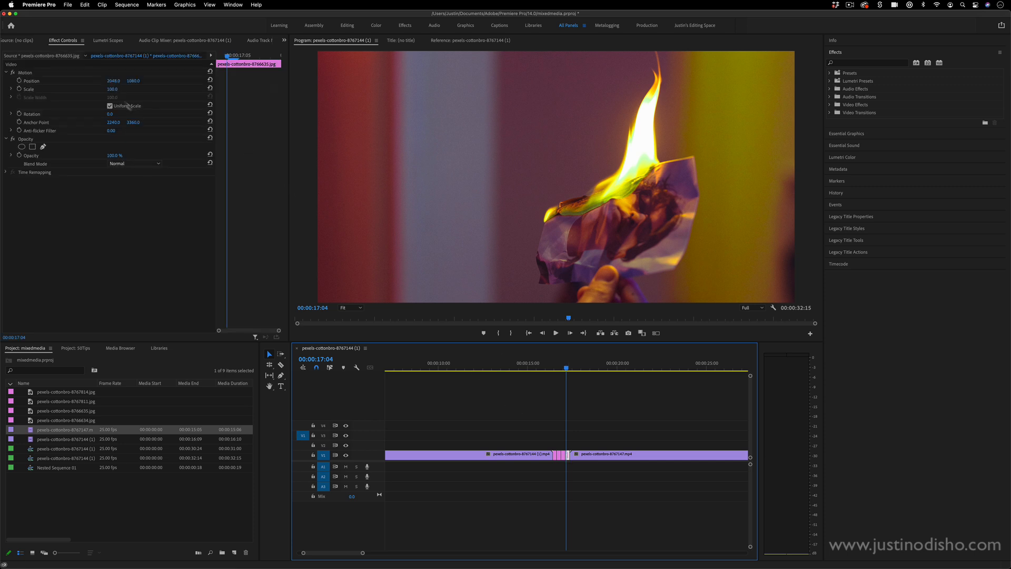
mouse_move(113, 89)
left_mouse_down()
mouse_move(69, 89)
mouse_move(116, 82)
left_mouse_up()
mouse_move(110, 117)
left_mouse_down()
mouse_move(92, 117)
mouse_move(116, 117)
mouse_move(104, 117)
left_mouse_up()
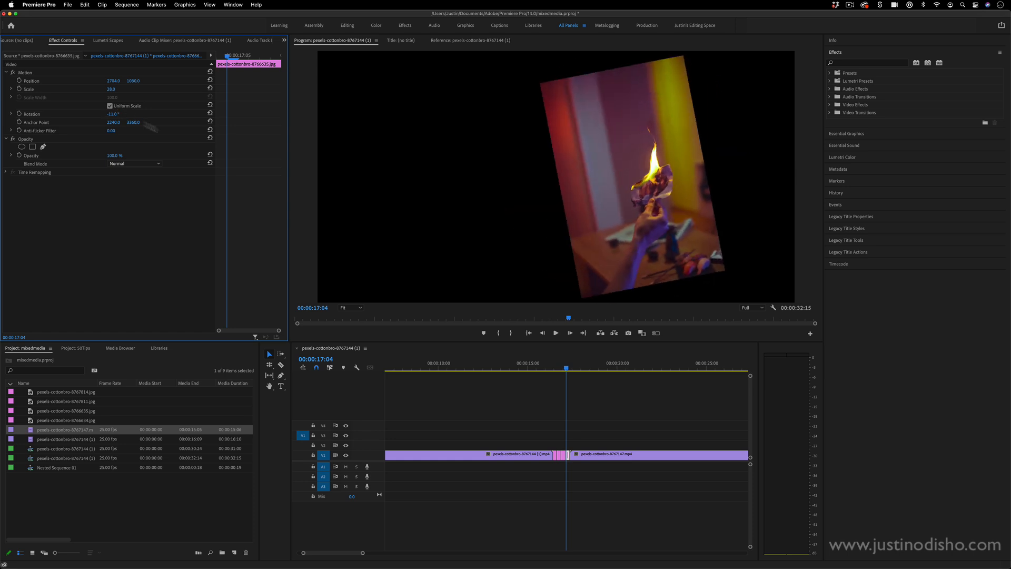
Reset the Motion changes on the stills 8766635 and 8767811
left_click_drag(564, 368, 563, 368)
left_click(209, 114)
left_click(210, 88)
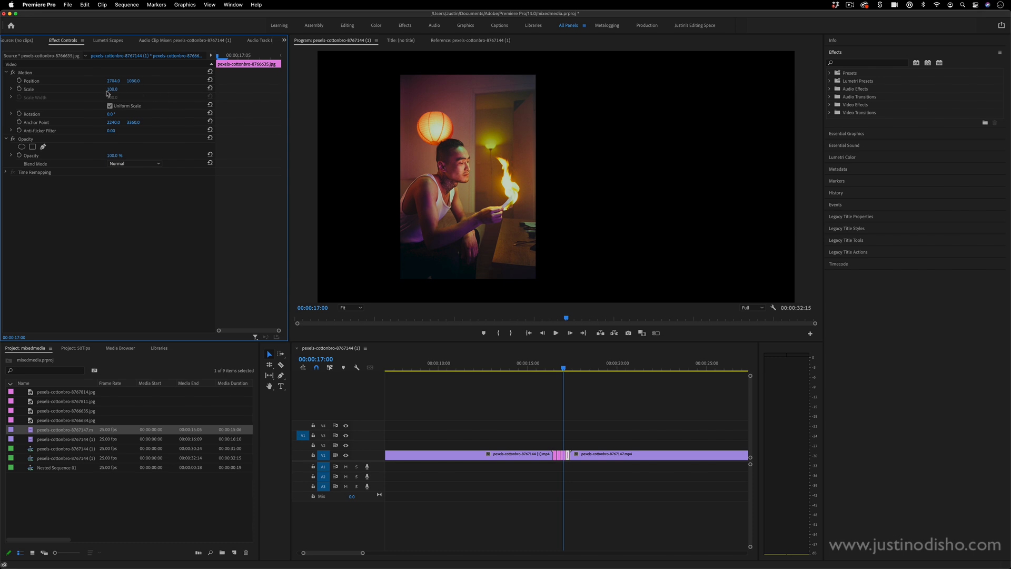
left_click(563, 454)
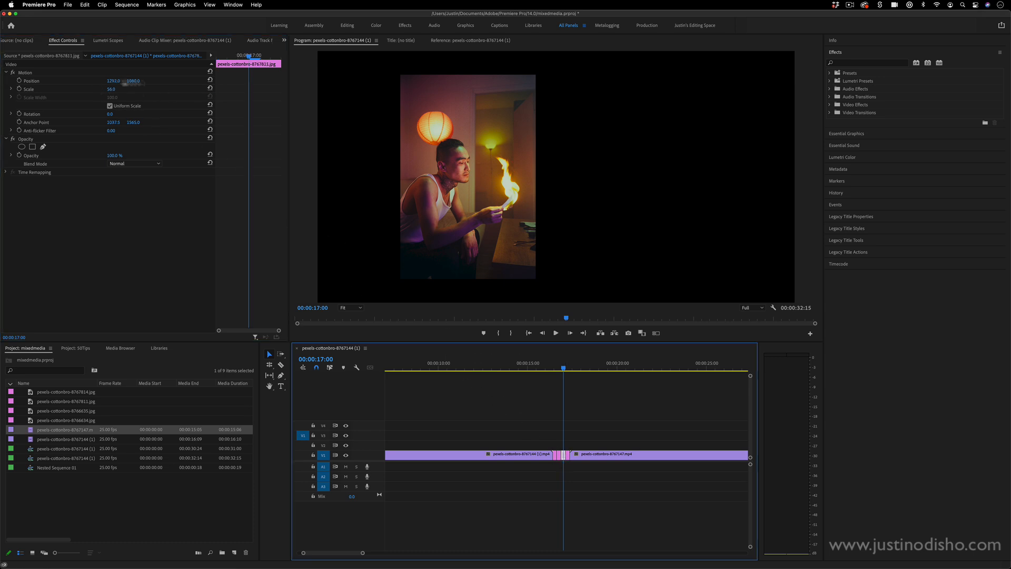
key("Down")
left_click(210, 88)
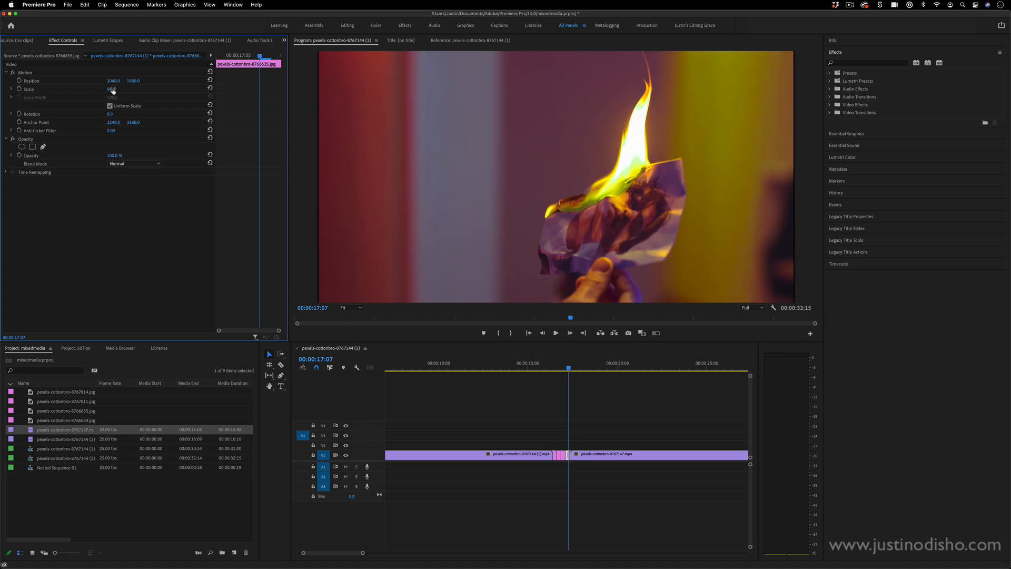
Set the still 8766635 to scale 97 and vertical position 646, and the still 8767814 to vertical position 1013
left_click_drag(113, 91, 88, 82)
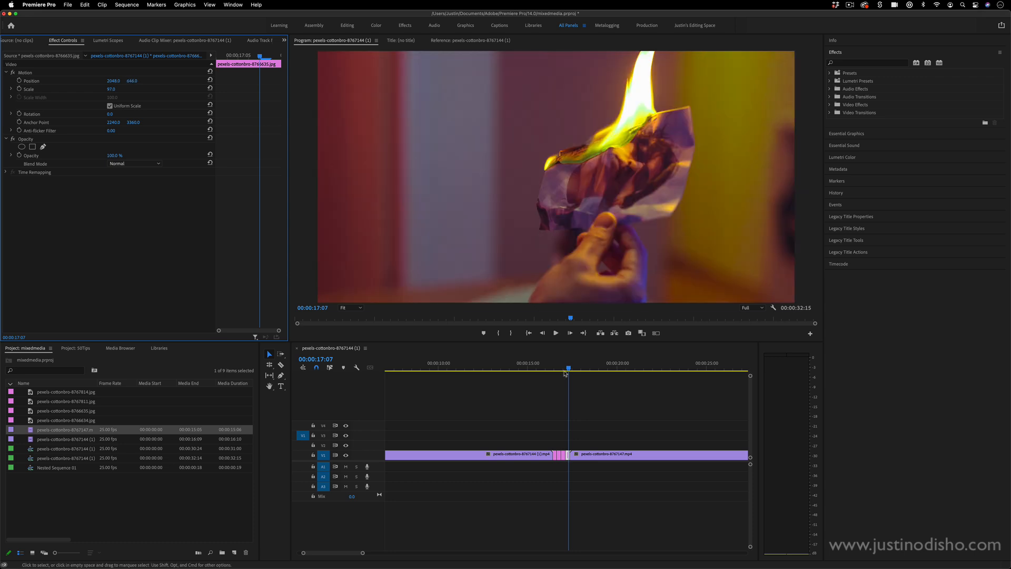
left_click(560, 369)
left_click_drag(559, 370, 561, 370)
left_click(559, 456)
mouse_move(133, 81)
left_mouse_down()
mouse_move(198, 81)
mouse_move(5, 82)
mouse_move(127, 81)
left_mouse_up()
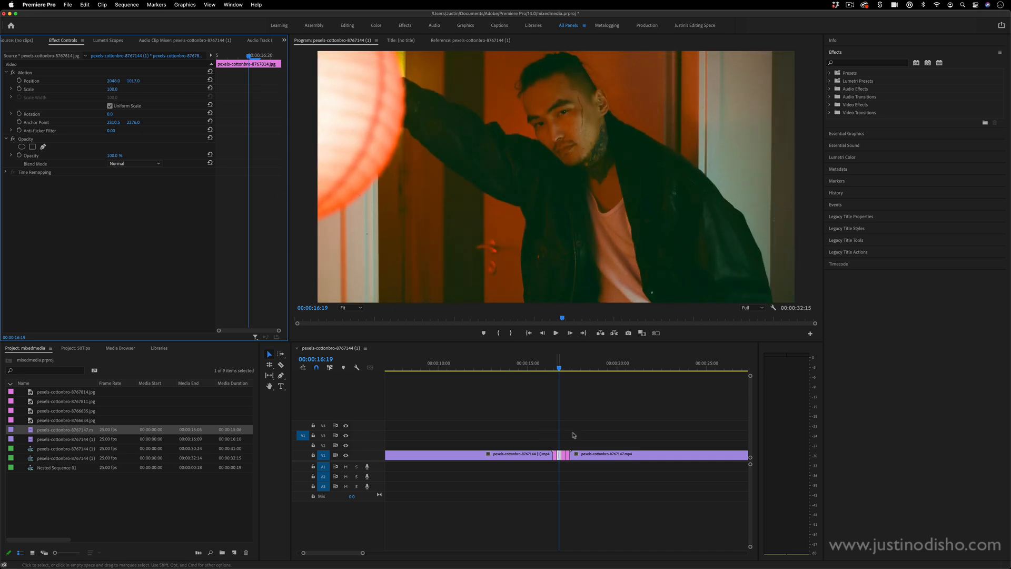
Reposition the first still, 8766634, to frame the burning paper, and play through the stills to check the framing
left_click(555, 366)
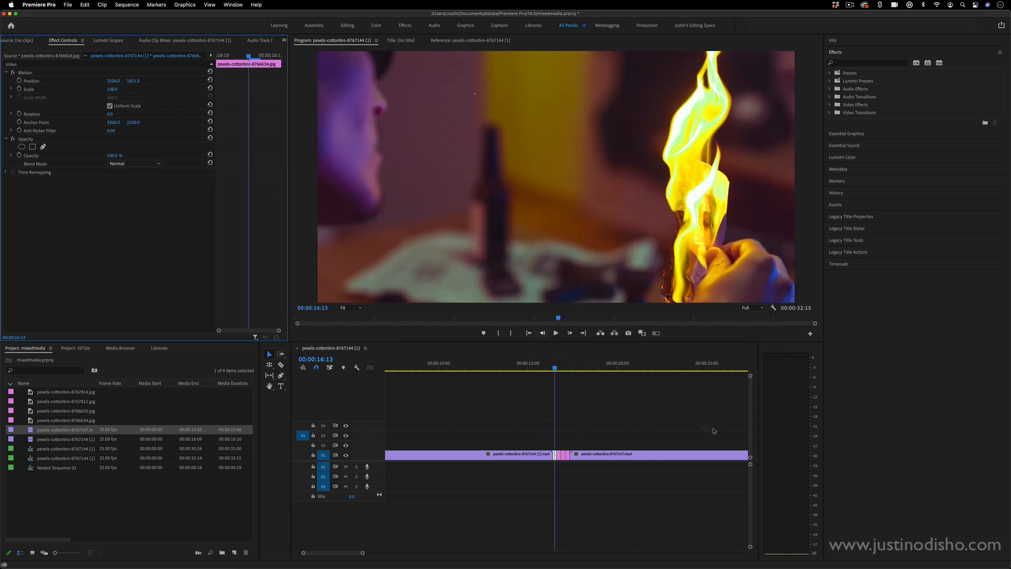
left_click(559, 368)
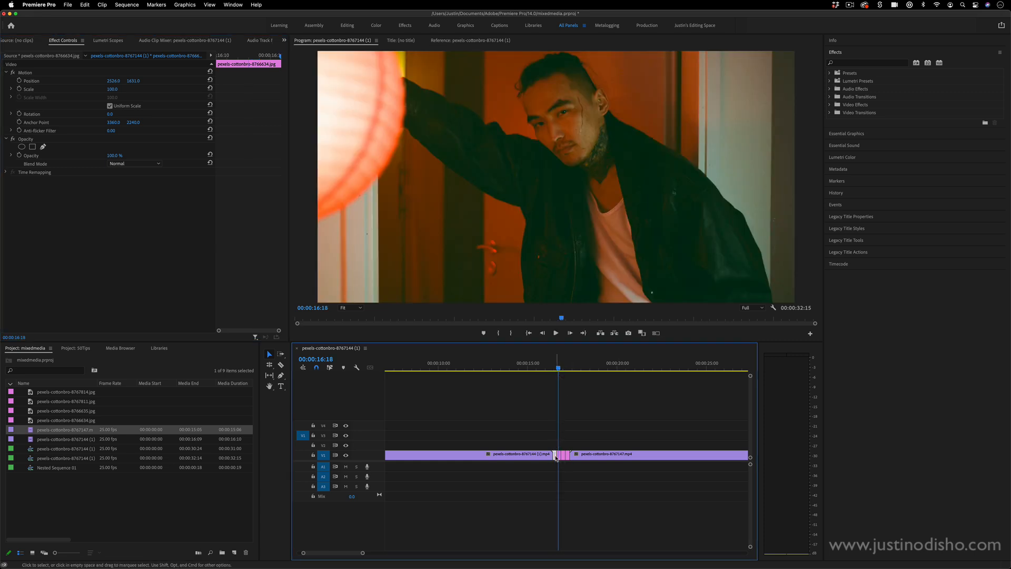
left_click(562, 367)
left_click_drag(563, 368, 559, 369)
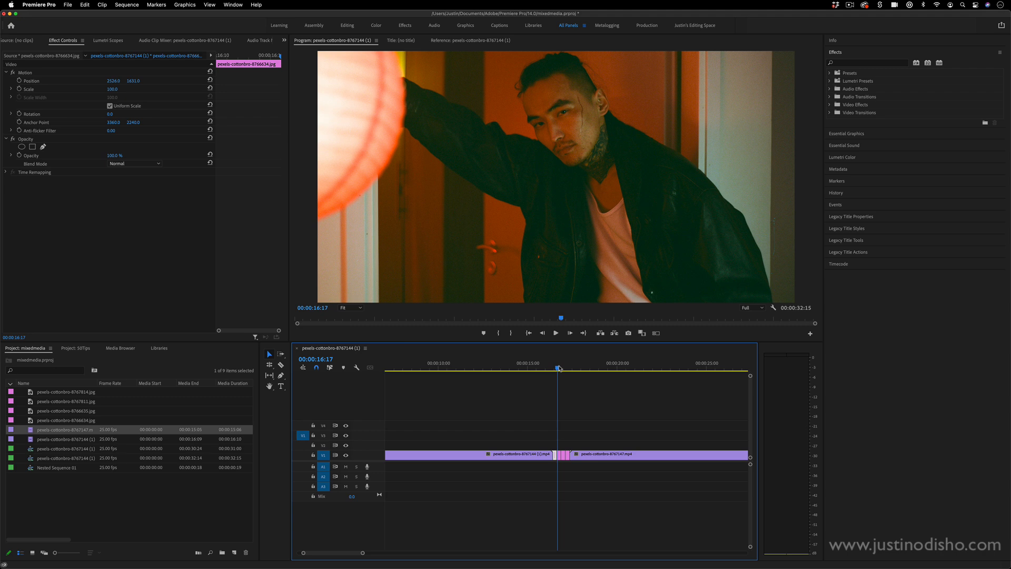
left_click(536, 368)
key("space")
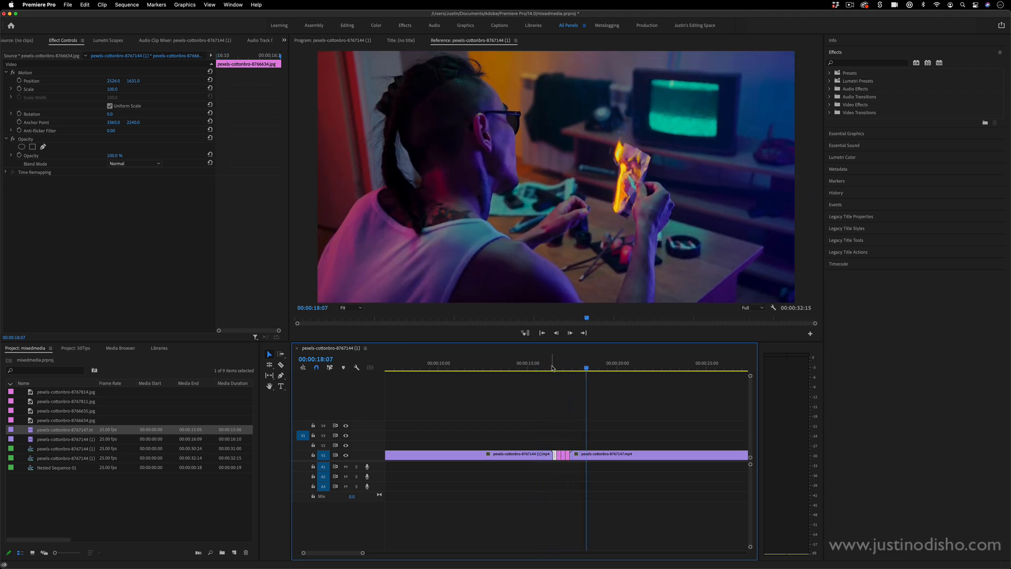
Apply an Additive Dissolve at the end of the first video clip, ending at the cut to the first still
left_click(552, 369)
left_click_drag(362, 554, 348, 553)
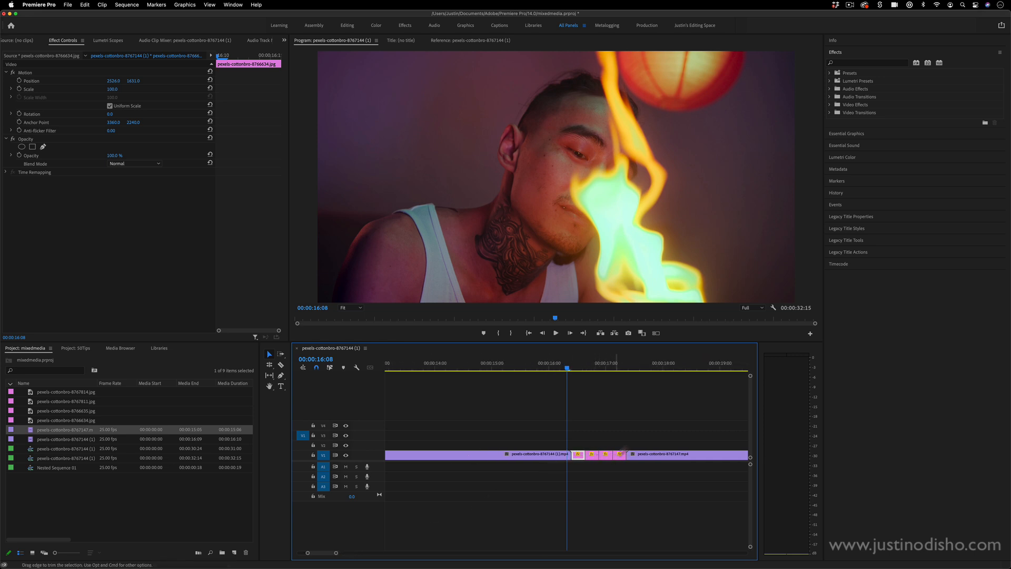
left_click(831, 113)
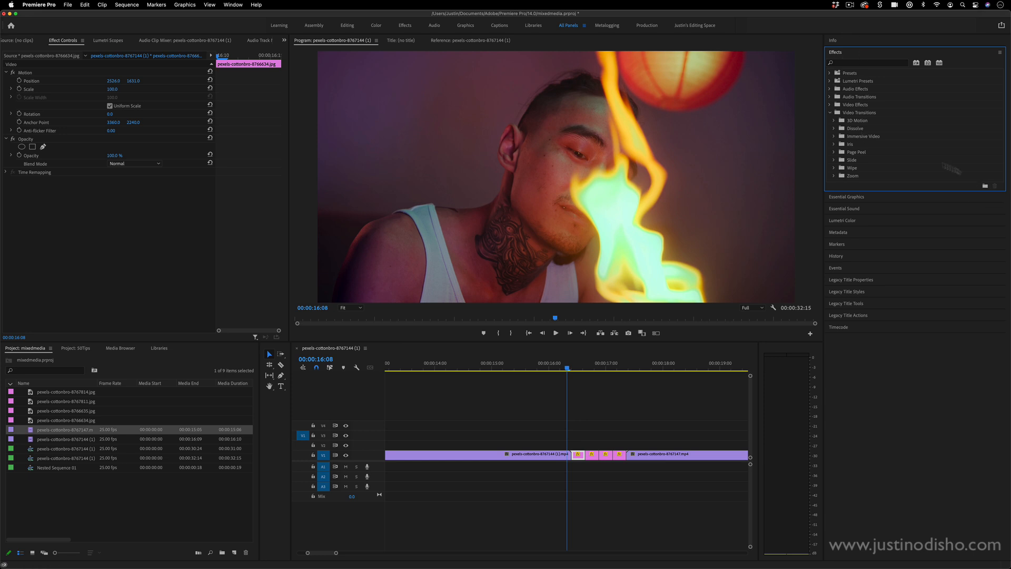
left_click(834, 129)
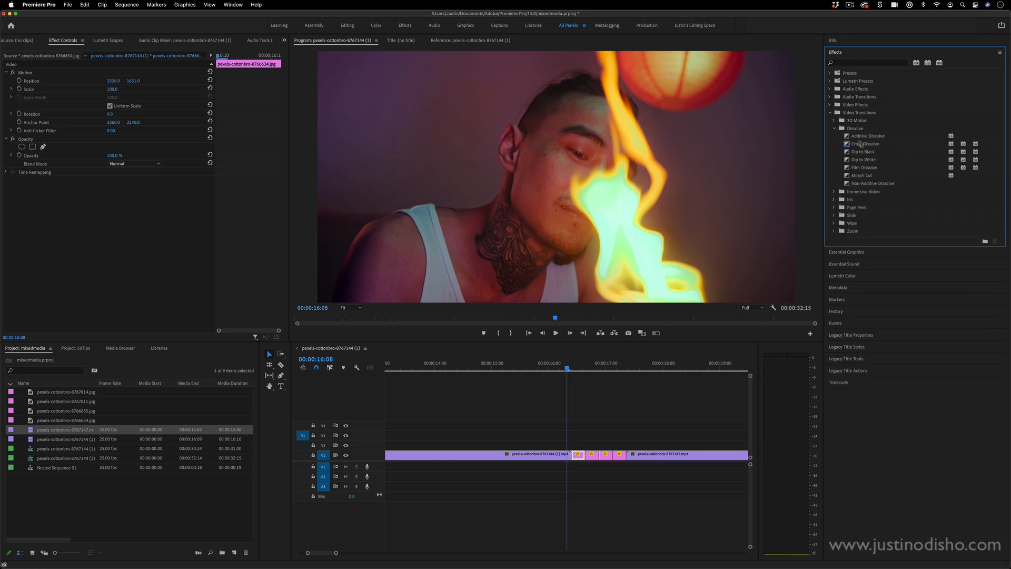
left_click(860, 143)
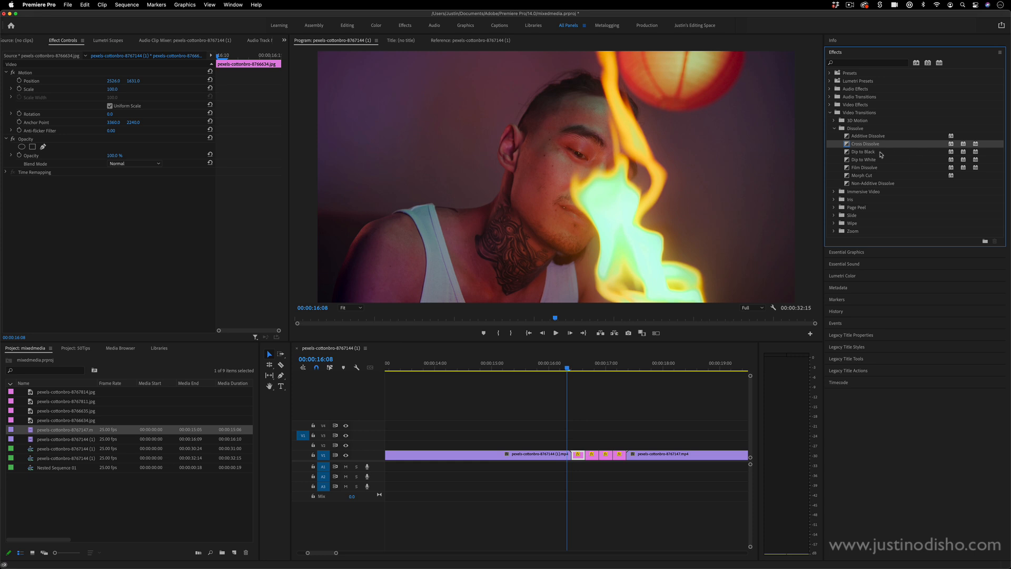
left_click(883, 137)
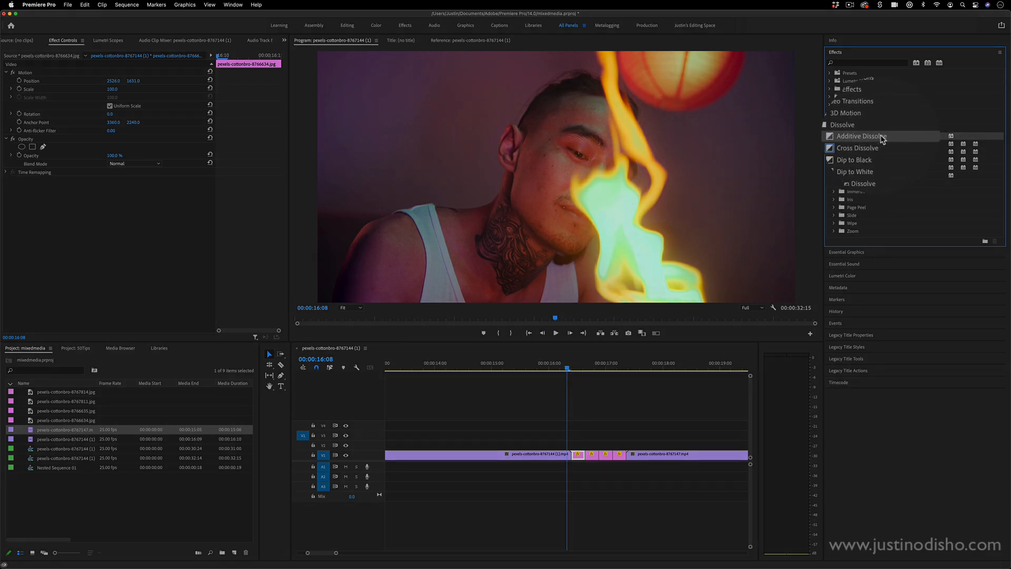
left_click_drag(883, 138, 576, 456)
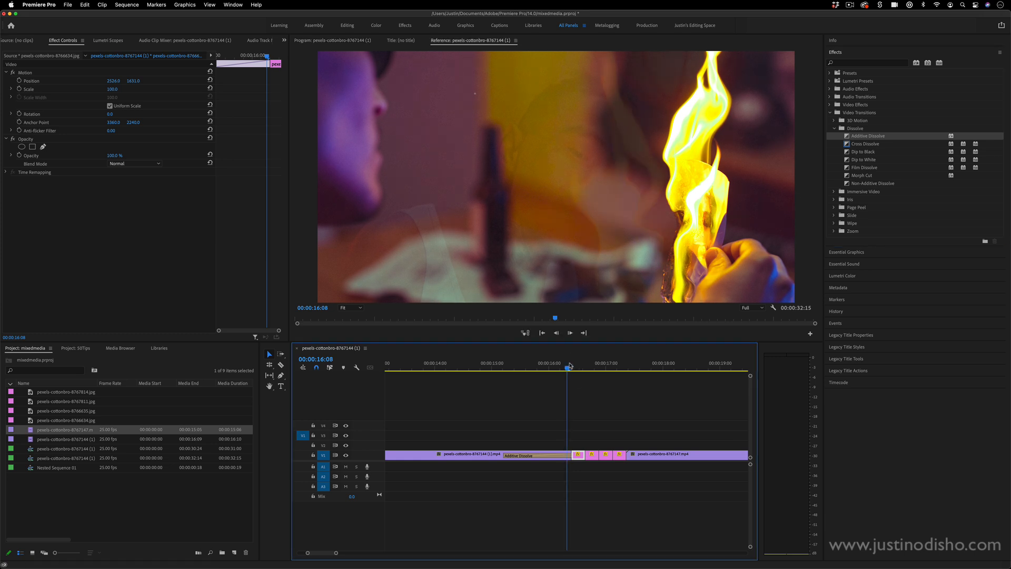
Shorten the Additive Dissolve between the first video clip and the first still to four frames
left_click_drag(570, 366, 569, 366)
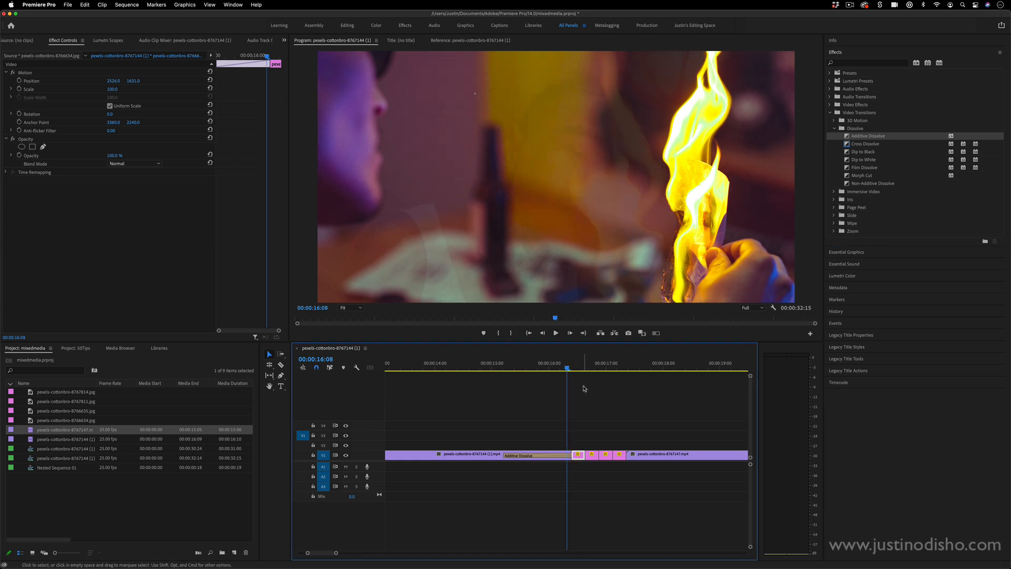
left_click(550, 456)
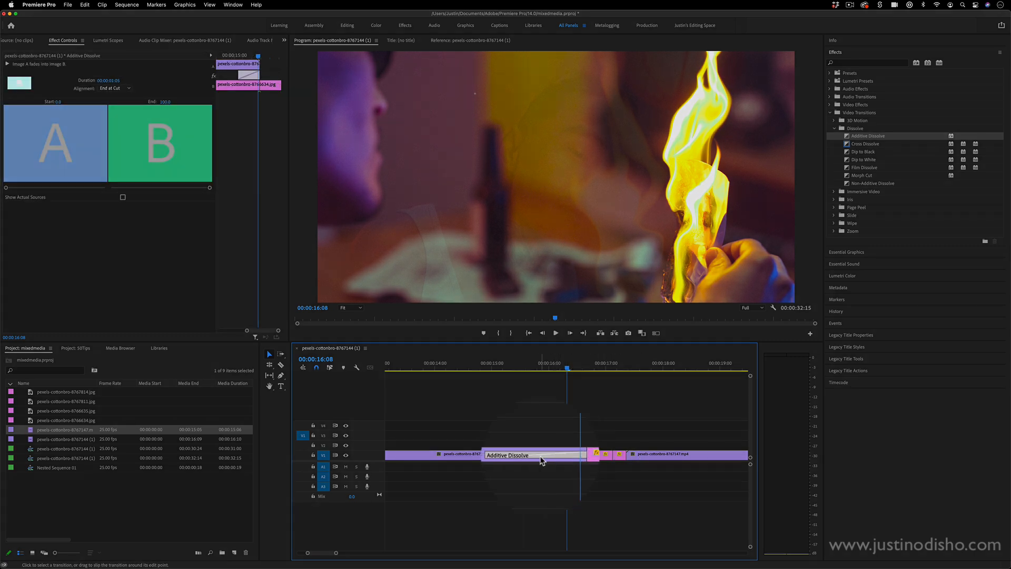
left_click(66, 41)
left_click_drag(240, 75, 273, 75)
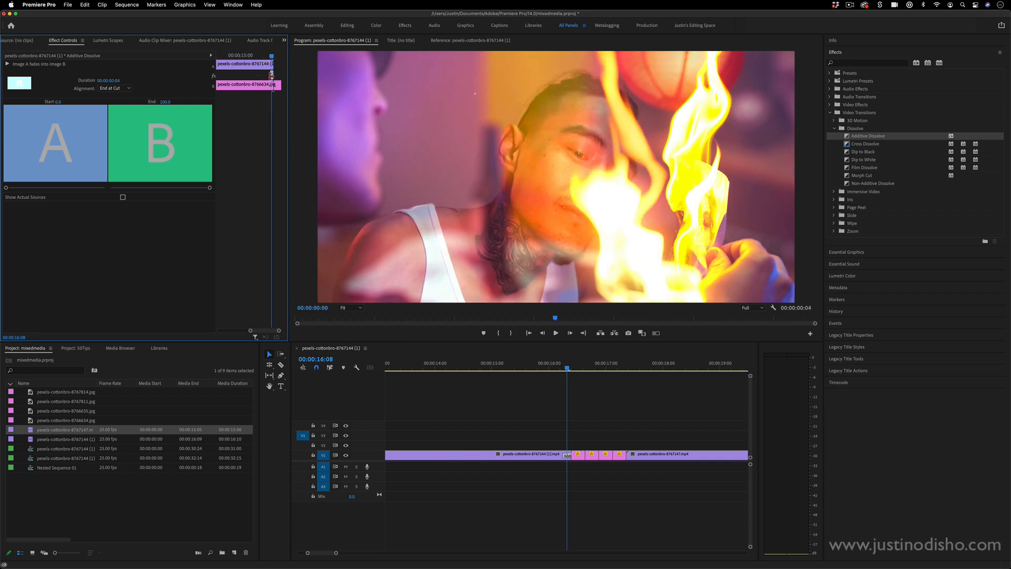
left_click_drag(572, 457, 573, 457)
left_click(272, 77)
left_click_drag(280, 333, 269, 333)
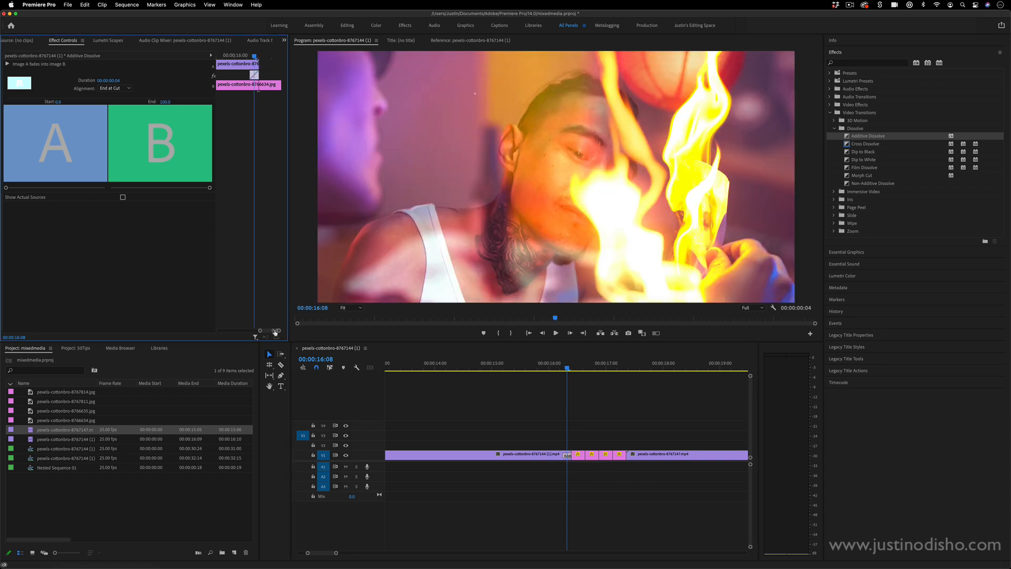
Center the Additive Dissolve on the cut between the first video clip and the first still, and play across it
left_click_drag(251, 74, 259, 74)
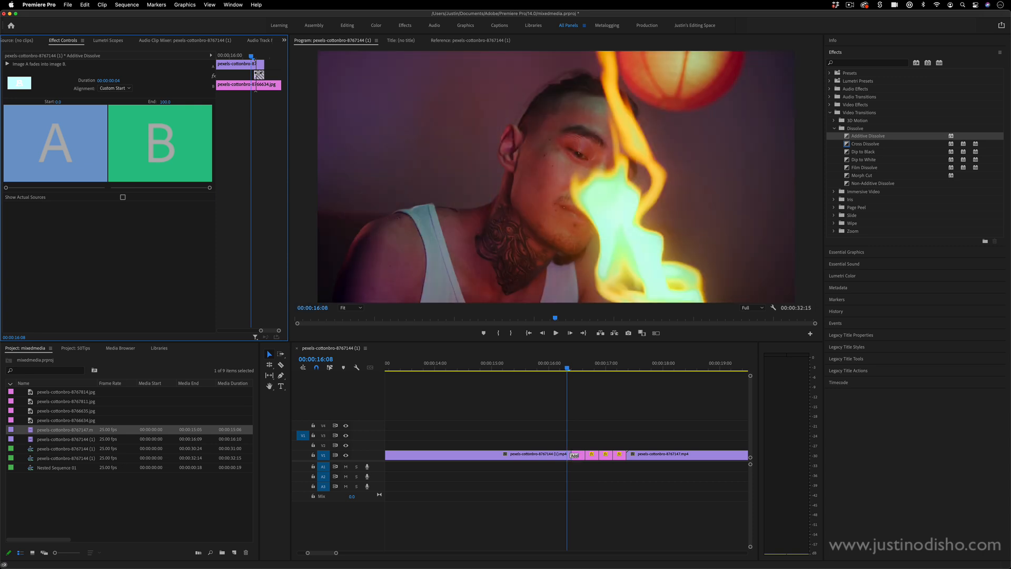
key("super+z")
left_click_drag(568, 369, 580, 370)
key("space")
left_click(568, 370)
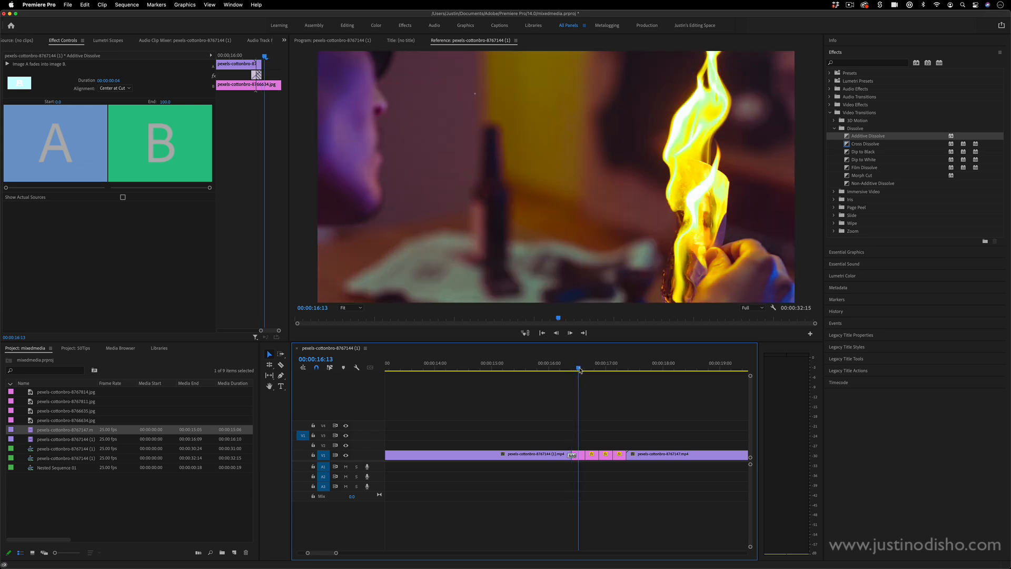
Replace the transition between the first video clip and the first still with Dip to White, and play through the stills
left_click_drag(875, 161, 573, 457)
left_click_drag(569, 369, 625, 369)
left_click(546, 369)
key("space")
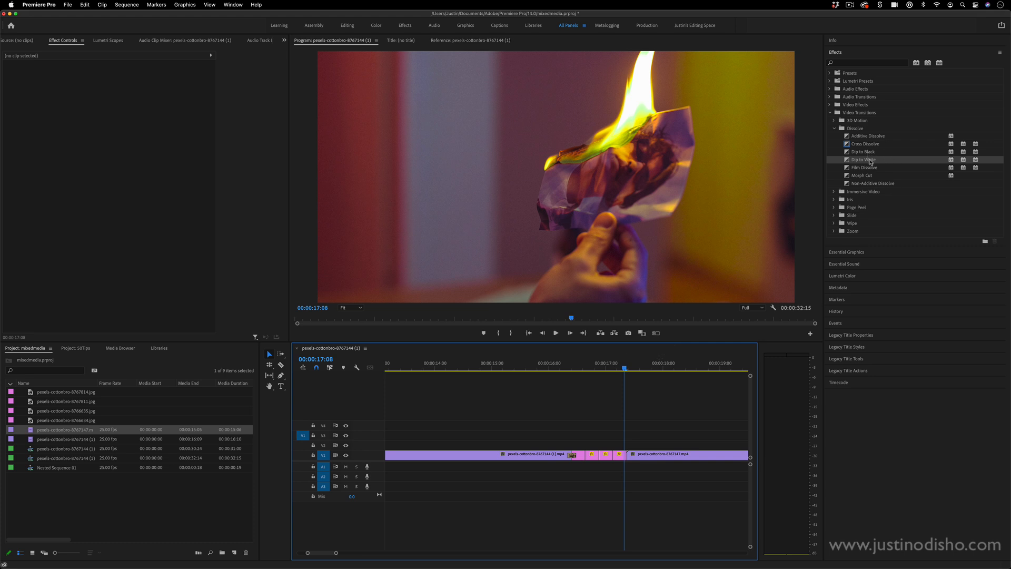
Apply an Additive Dissolve between the last still and the second video clip, centered at the cut and shortened to three frames
left_click_drag(868, 136, 626, 455)
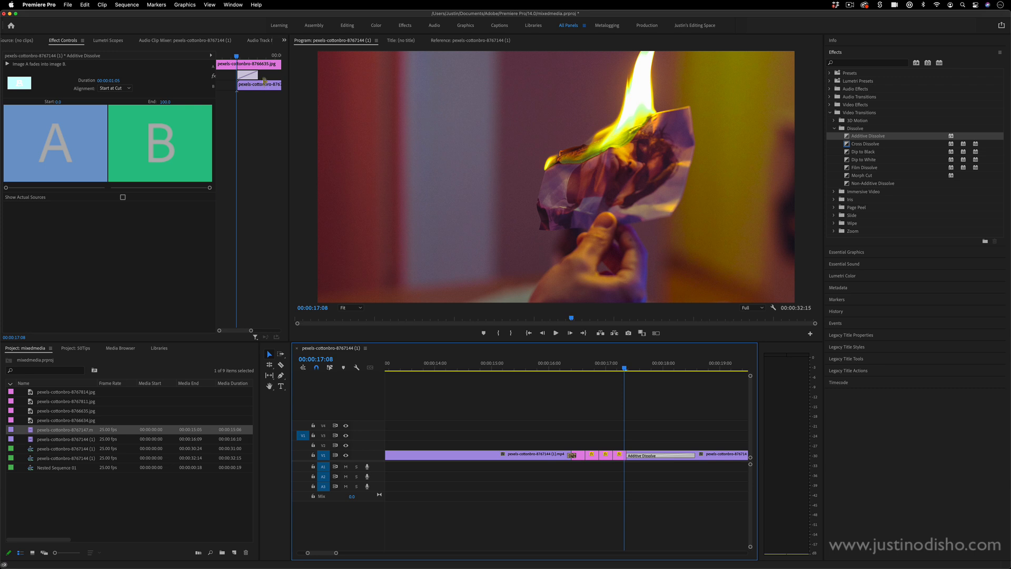
left_click_drag(247, 75, 239, 75)
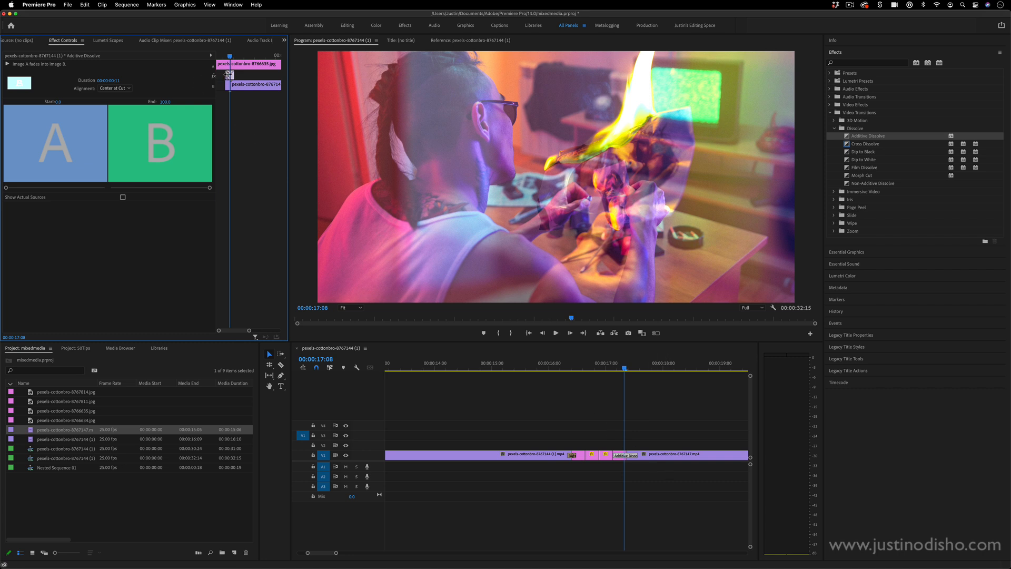
left_click(656, 457)
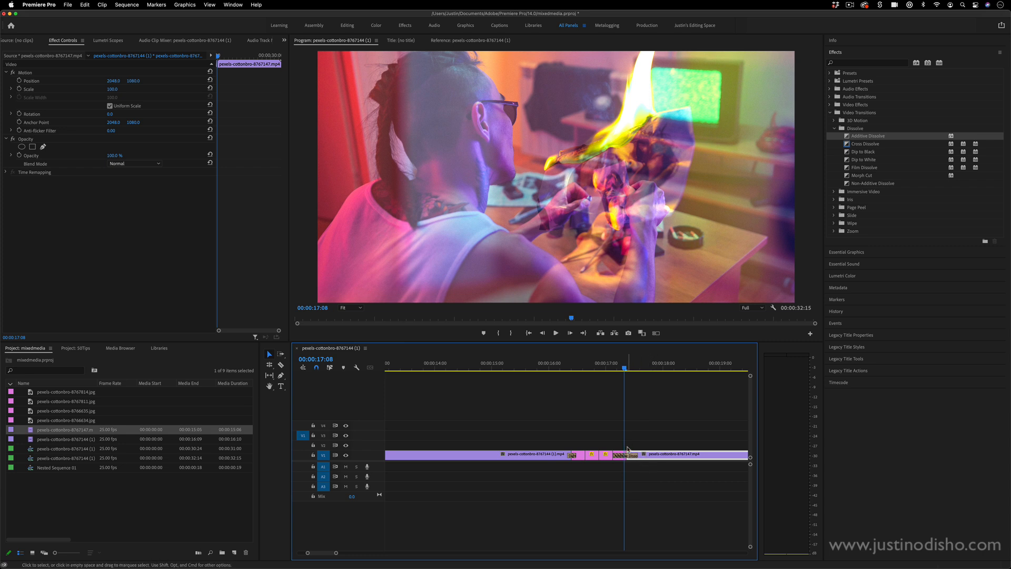
left_click(627, 456)
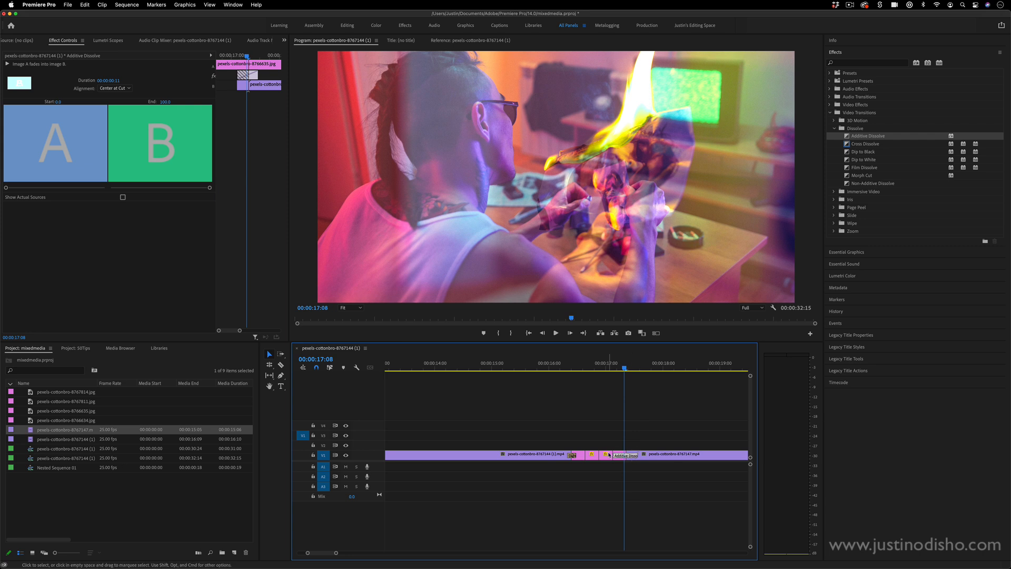
left_click_drag(237, 73, 244, 75)
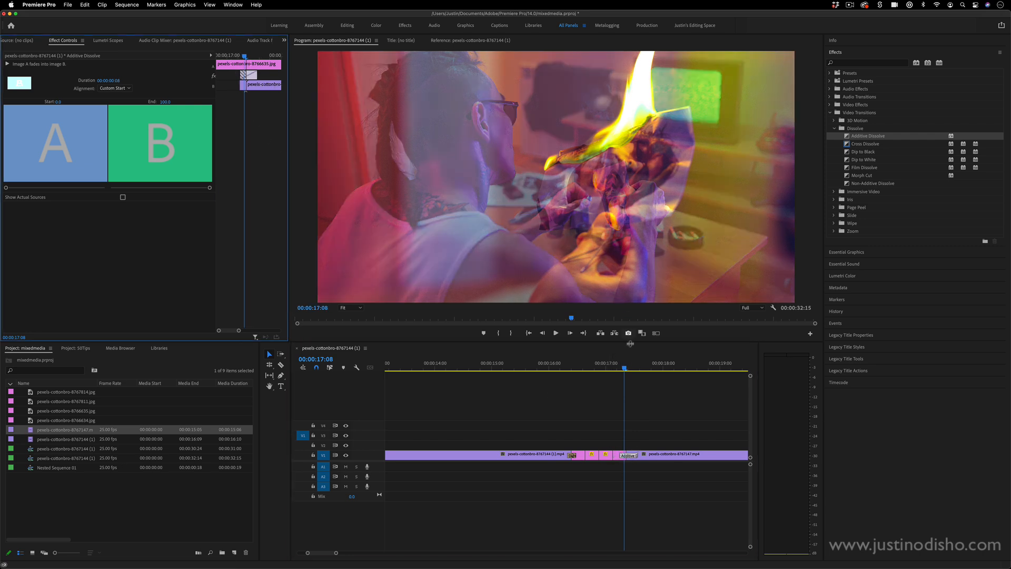
left_click_drag(625, 369, 624, 368)
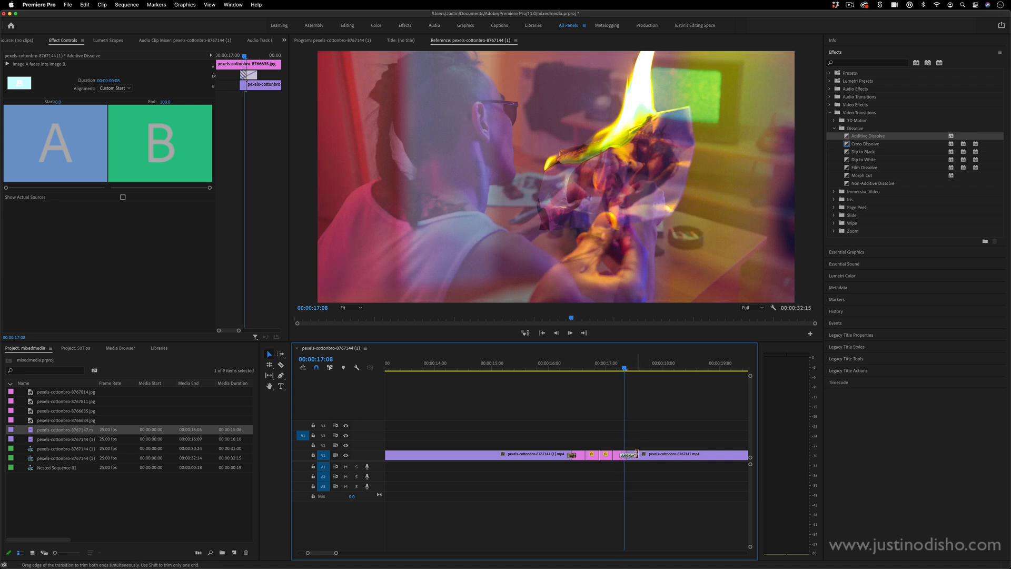
left_click_drag(634, 457, 630, 456)
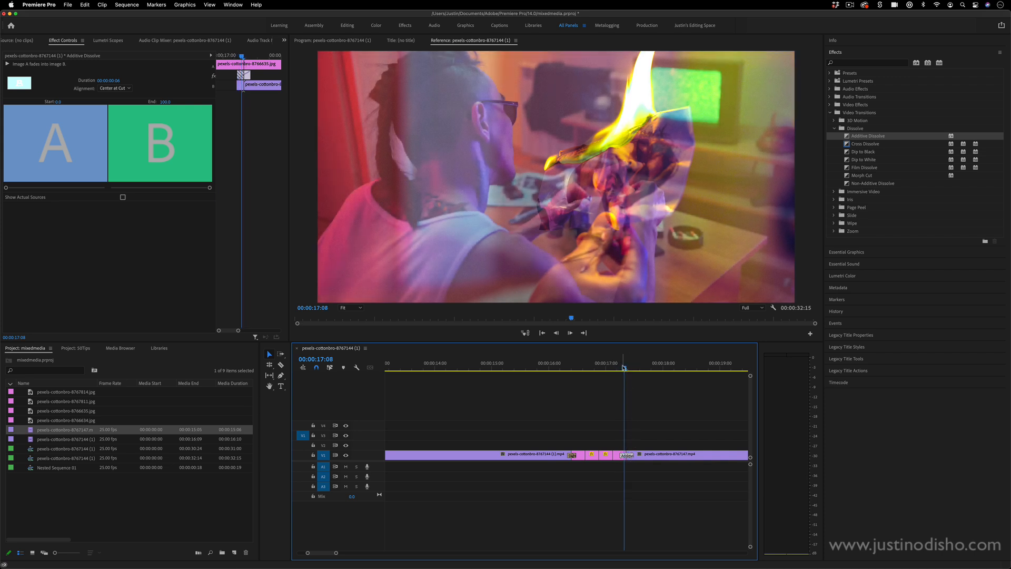
left_click_drag(623, 368, 559, 372)
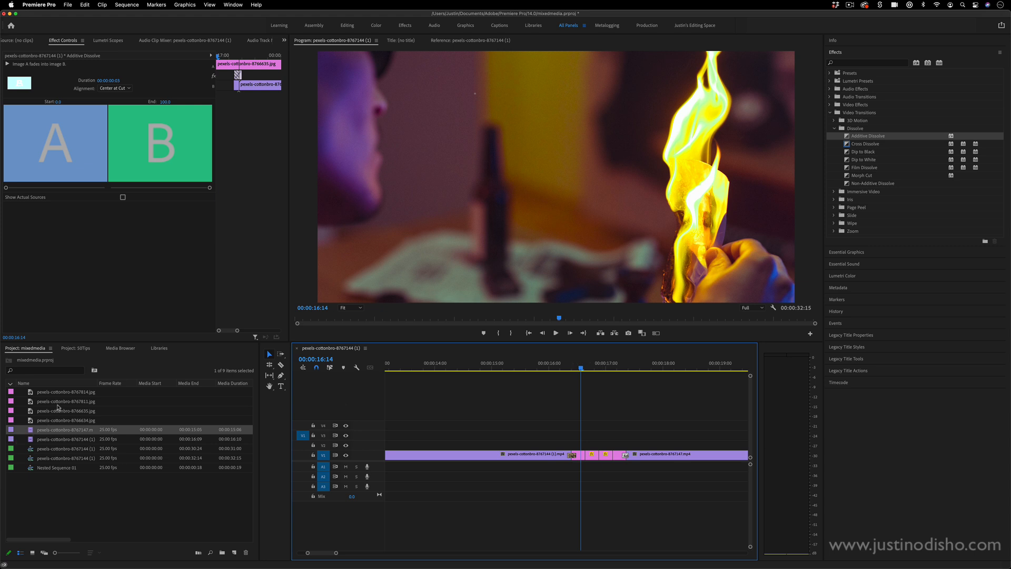
Place the still 8767811 on track V3 above the clips, set its scale to 241, and play it back
left_click_drag(60, 404, 407, 435)
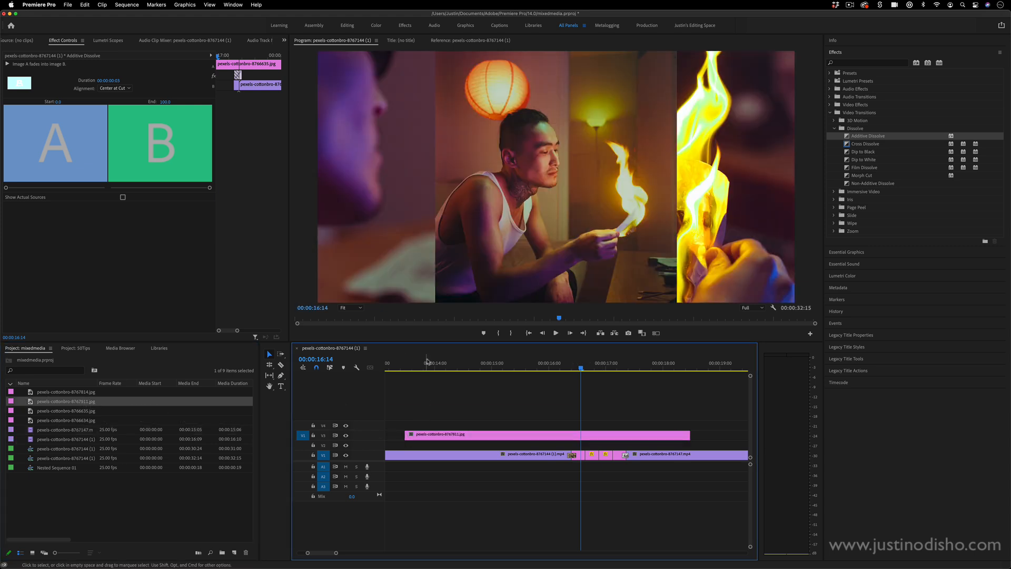
left_click_drag(113, 91, 187, 91)
key("space")
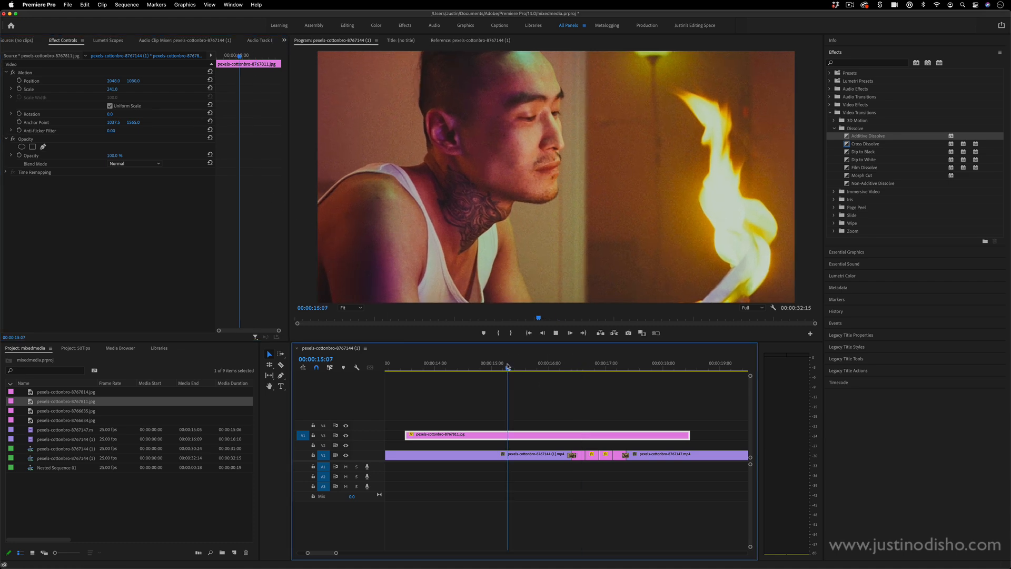
left_click(435, 368)
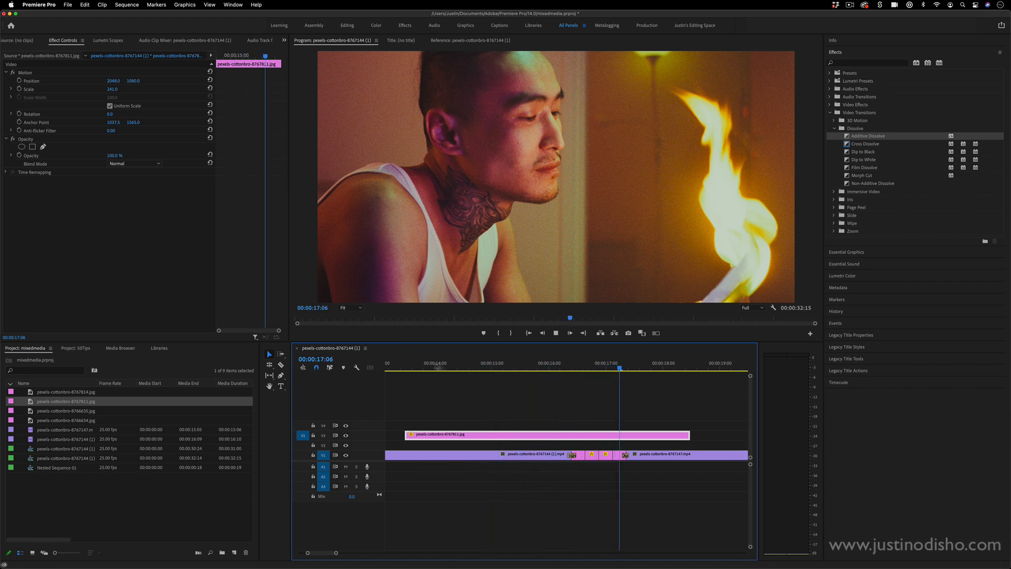
key("space")
left_click_drag(597, 367, 478, 367)
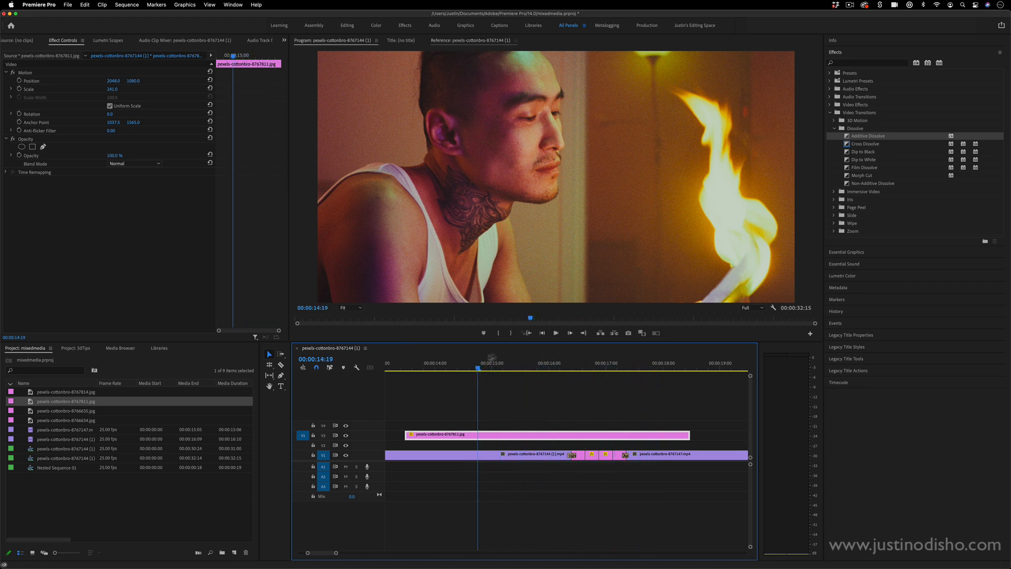
Find the Noise effect under Noise & Grain and apply it to the still 8767811 on track V3
left_click(857, 67)
left_click(856, 65)
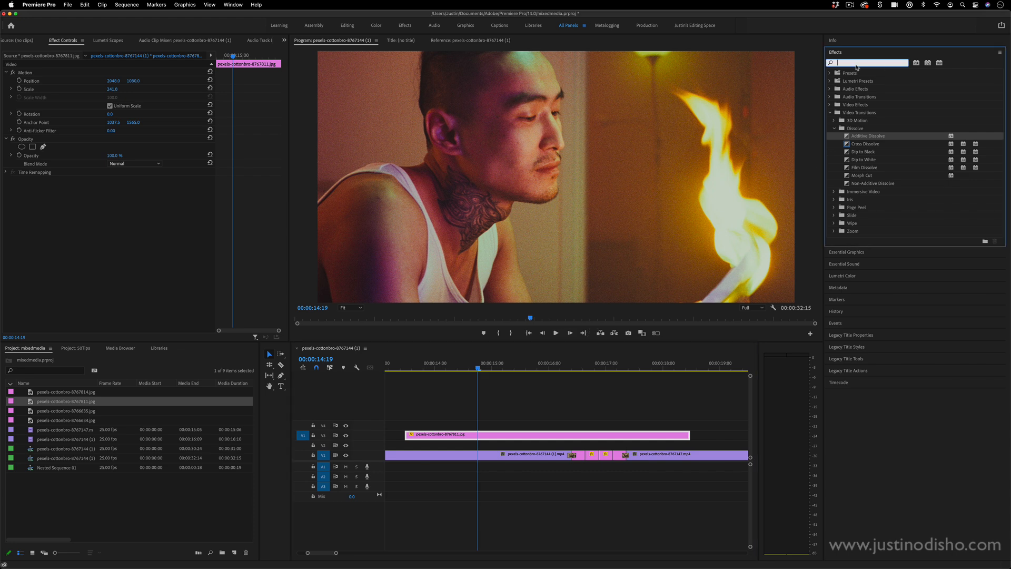
type("noise")
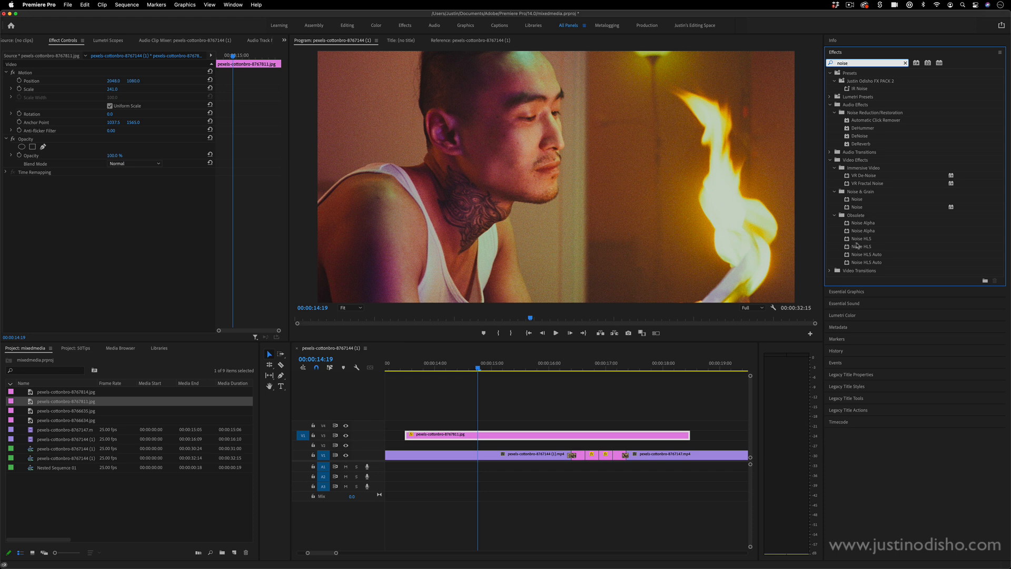
left_click(869, 247)
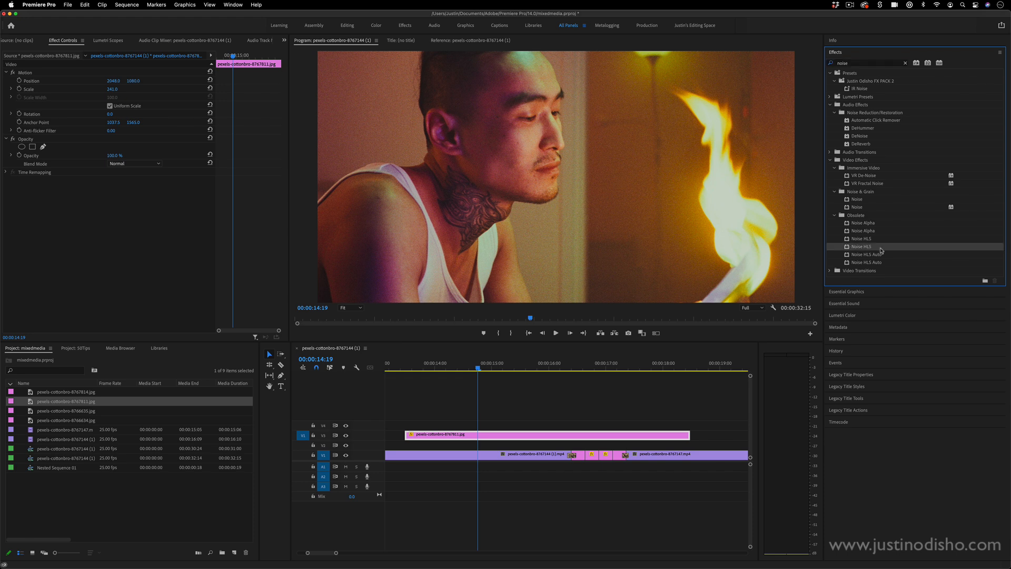
left_click(886, 199)
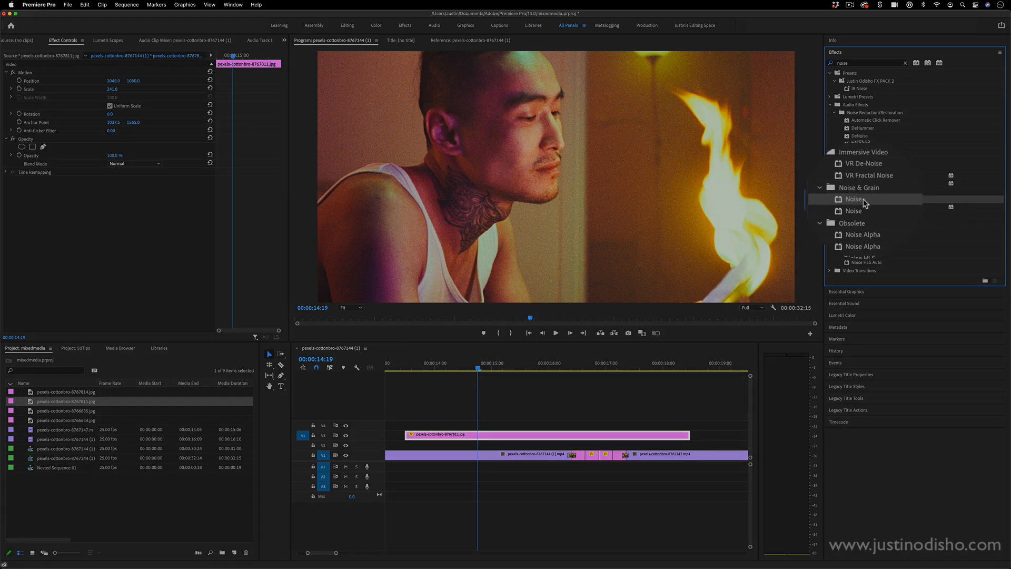
left_click_drag(865, 201, 474, 436)
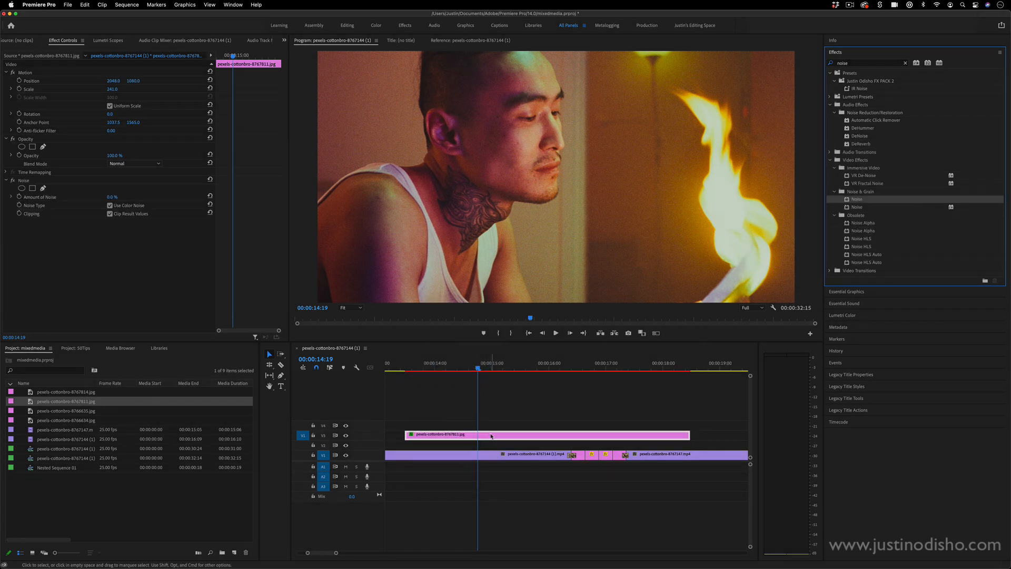
Set the amount of noise to 41%, turn off color noise, and view the frame at 100% zoom
left_click_drag(109, 199, 118, 199)
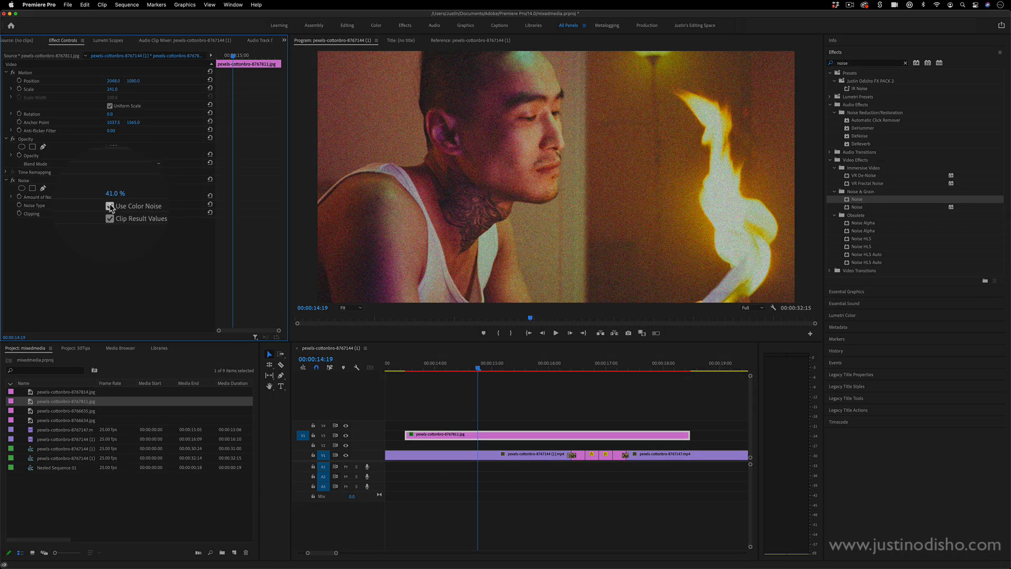
left_click(110, 205)
left_click(516, 363)
left_click(352, 307)
left_click(356, 363)
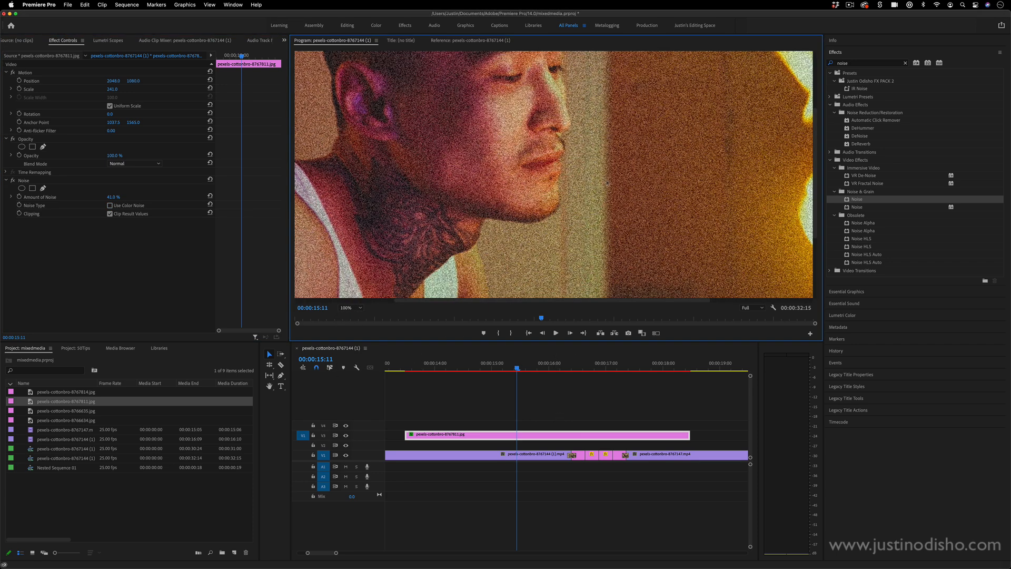
Set the amount of noise on the still to 10% and play through it to check the grain
left_click(113, 196)
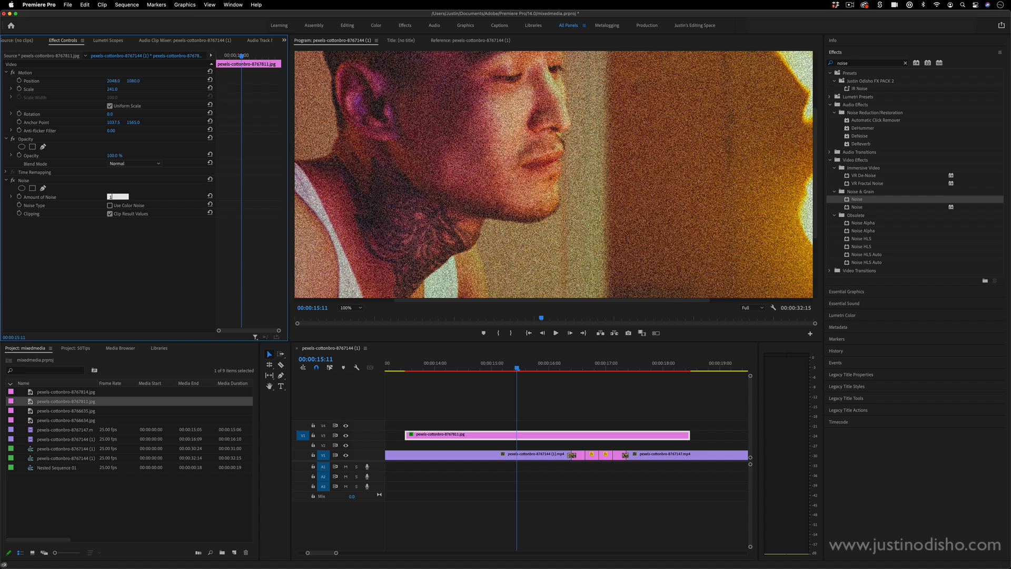
key("Return")
left_click(464, 365)
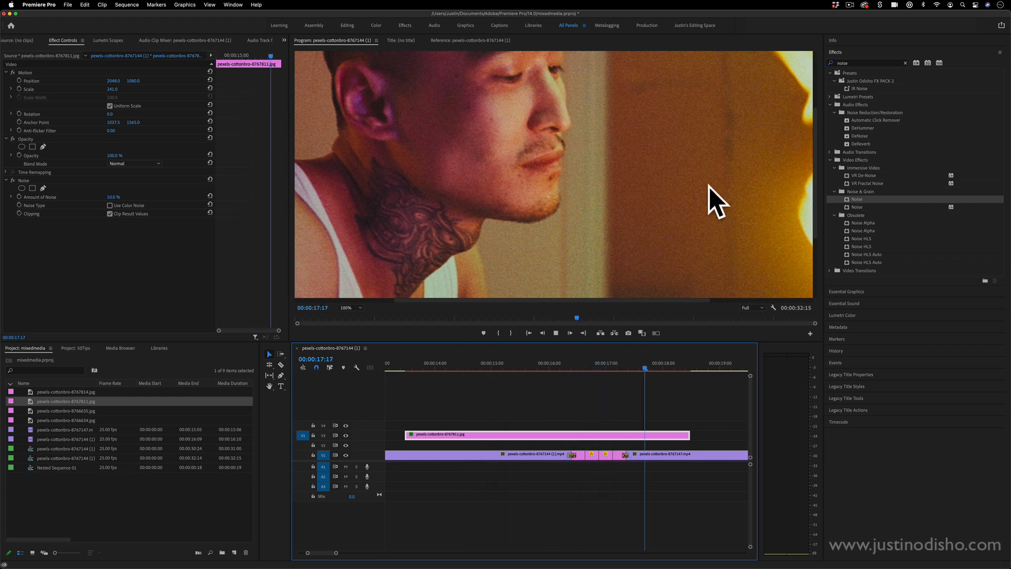
left_click_drag(662, 371, 473, 373)
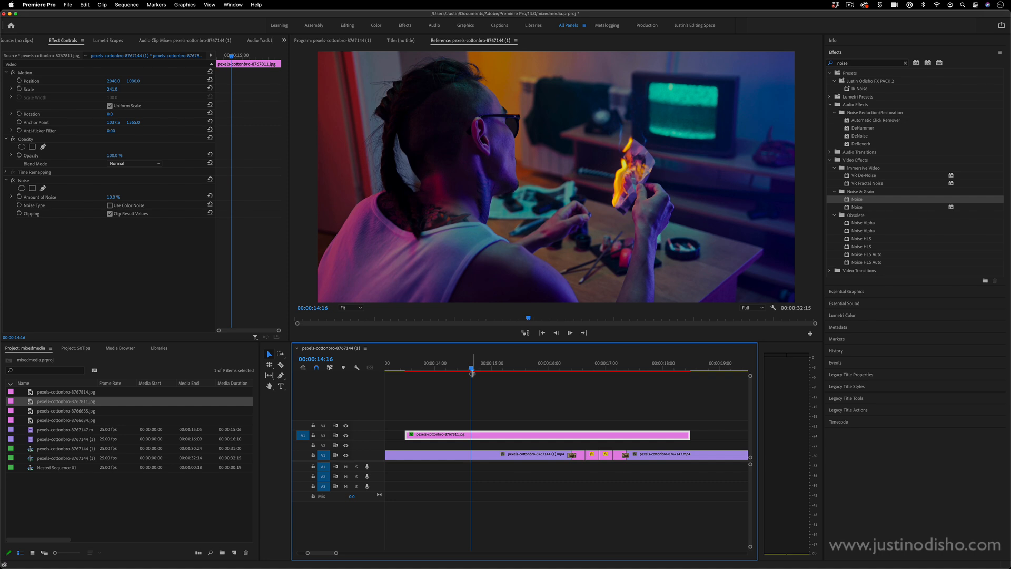
key("space")
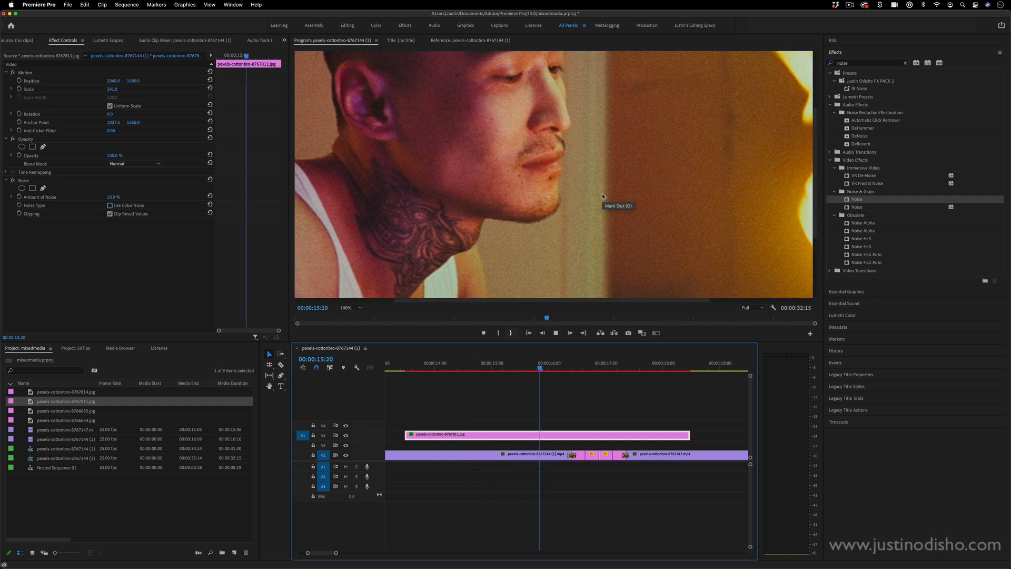
key("space")
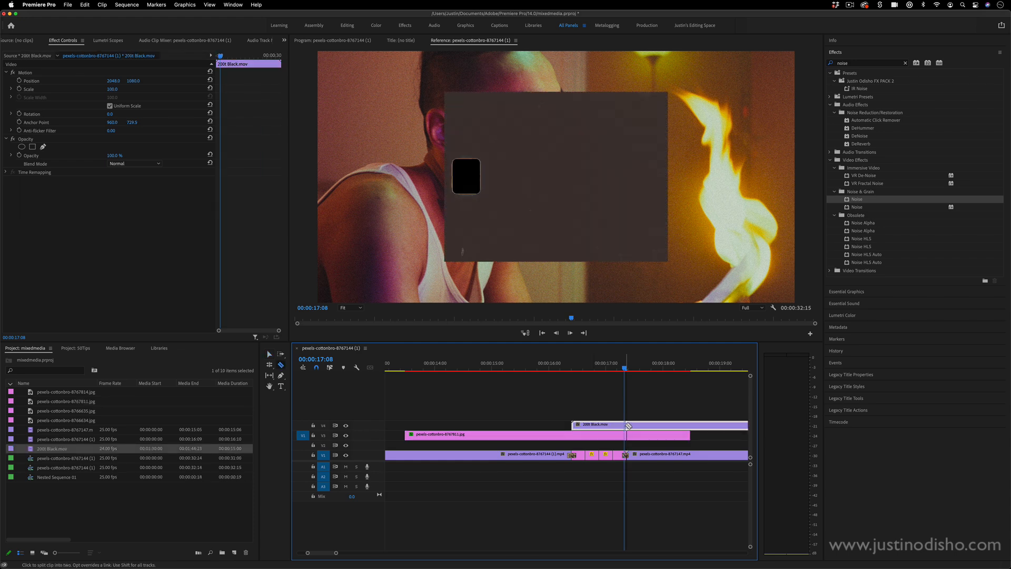
Scale the 200t Black.mov film overlay on track V4 to 293
key("v")
mouse_move(112, 89)
left_mouse_down()
mouse_move(214, 90)
mouse_move(118, 91)
left_mouse_up()
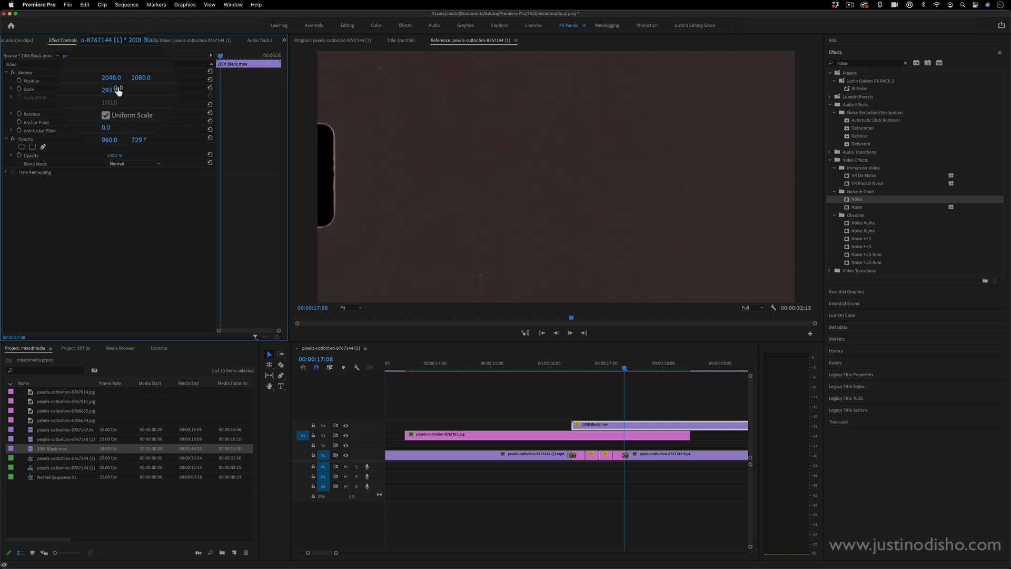
left_click(665, 426)
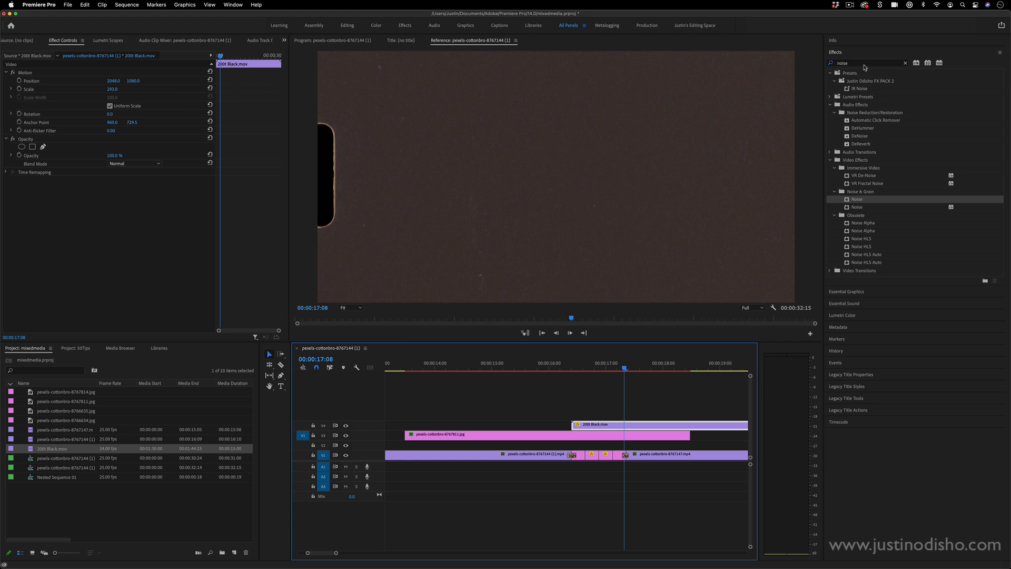
Steepen the RGB curve of the 200t Black.mov overlay in Lumetri Color to crush its background to black and brighten the specks
left_click(850, 313)
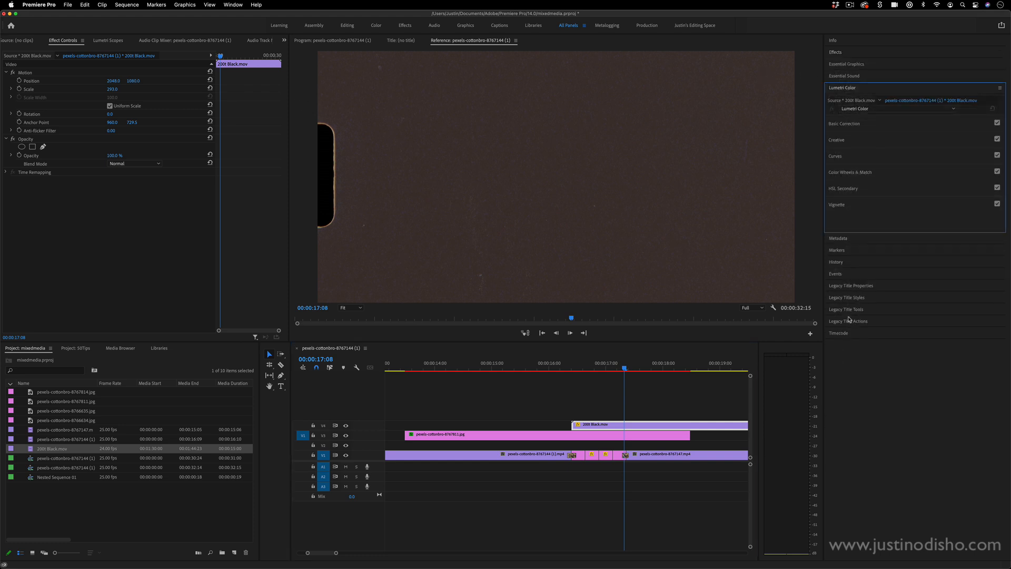
left_click(846, 158)
left_click_drag(903, 266, 911, 284)
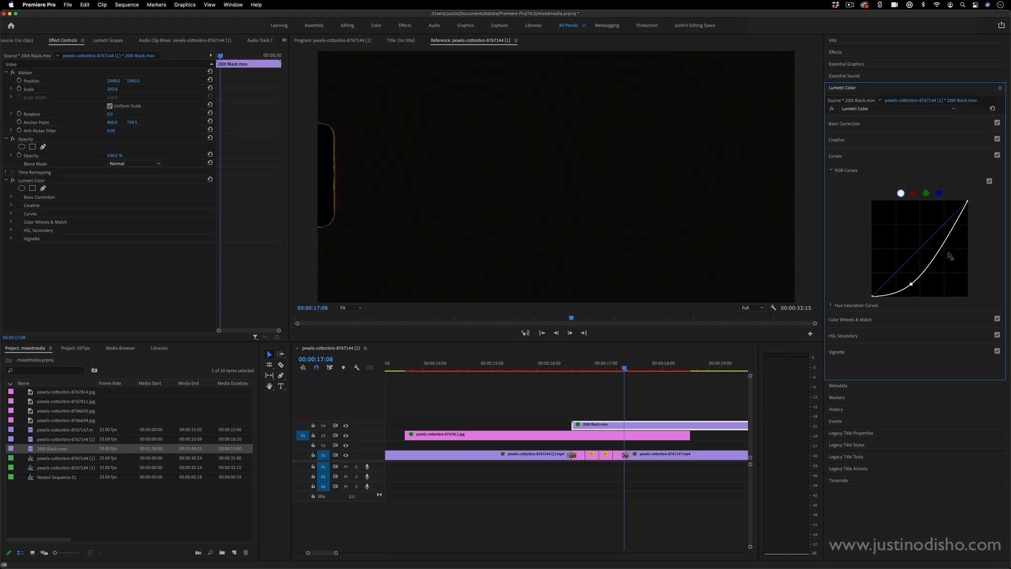
left_click_drag(949, 234, 915, 201)
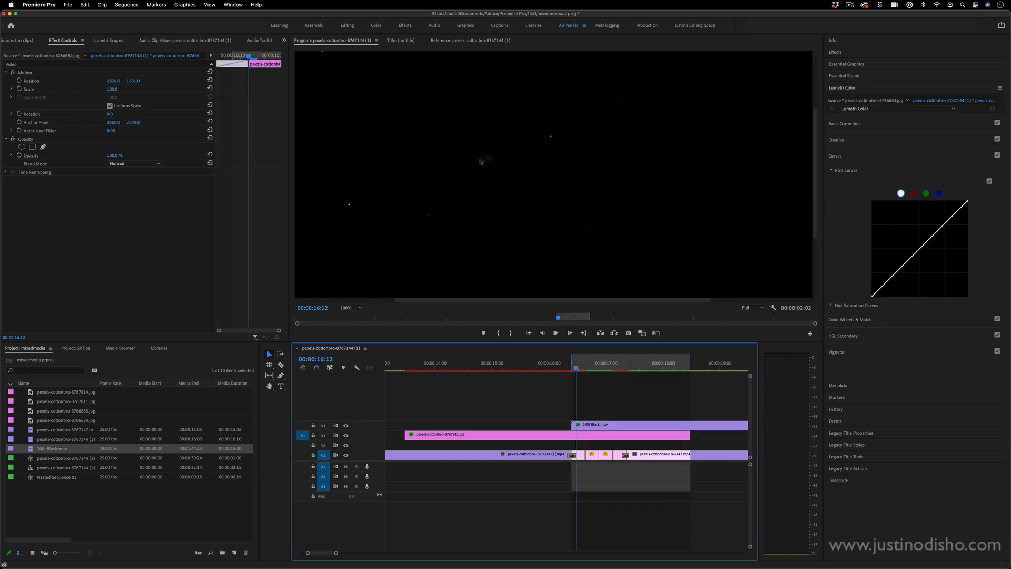
Set the blend mode of the 200t Black.mov overlay on V4 to Screen and fit the preview to the whole frame
key("space")
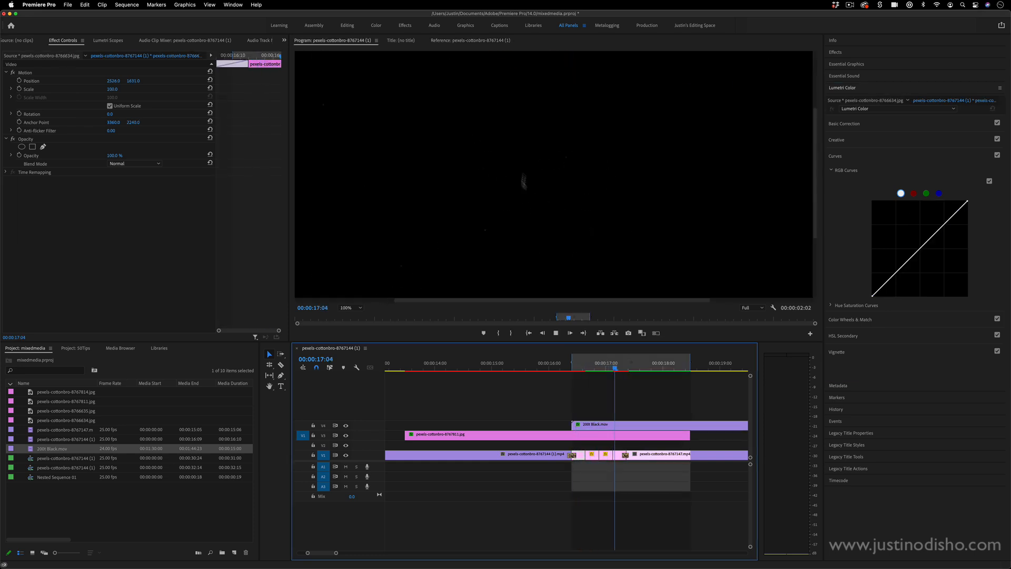
left_click(618, 365)
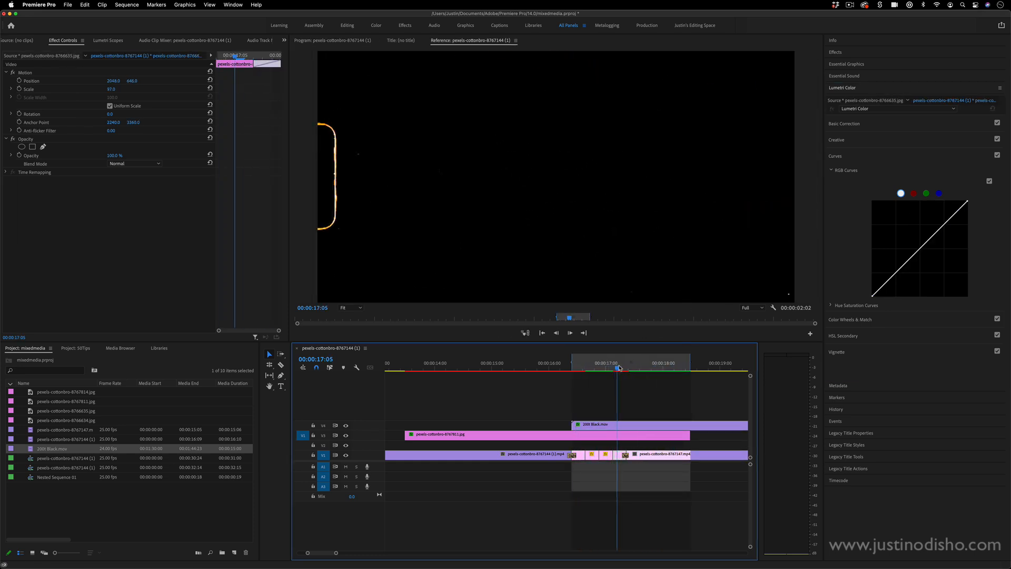
left_click(606, 425)
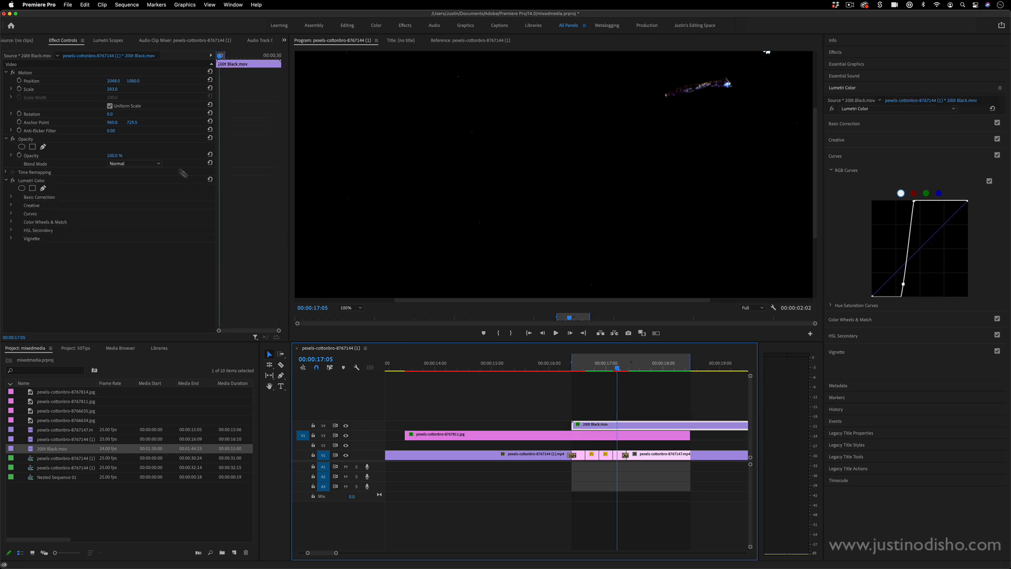
left_click(139, 165)
left_click(140, 249)
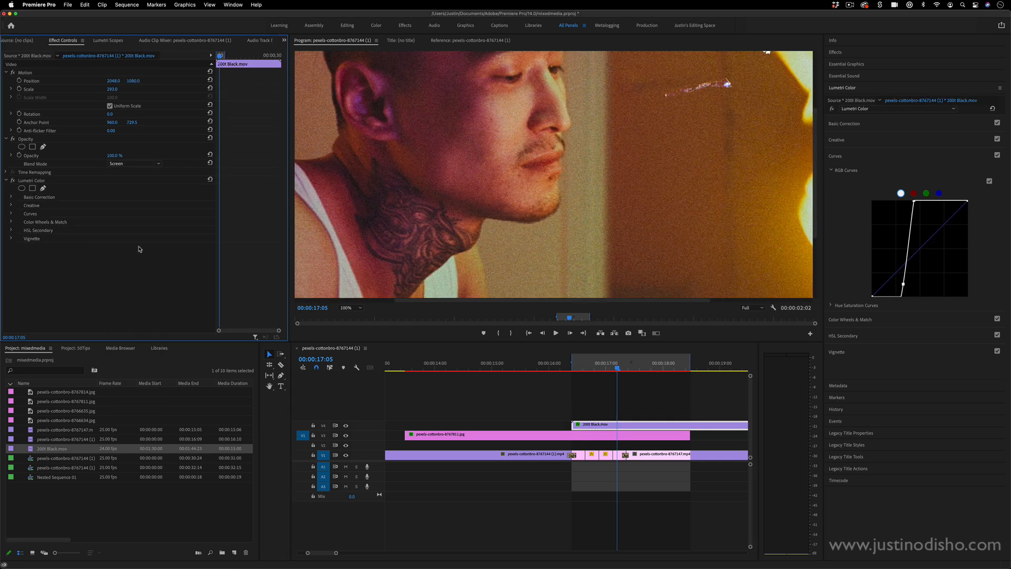
left_click(352, 308)
left_click(351, 316)
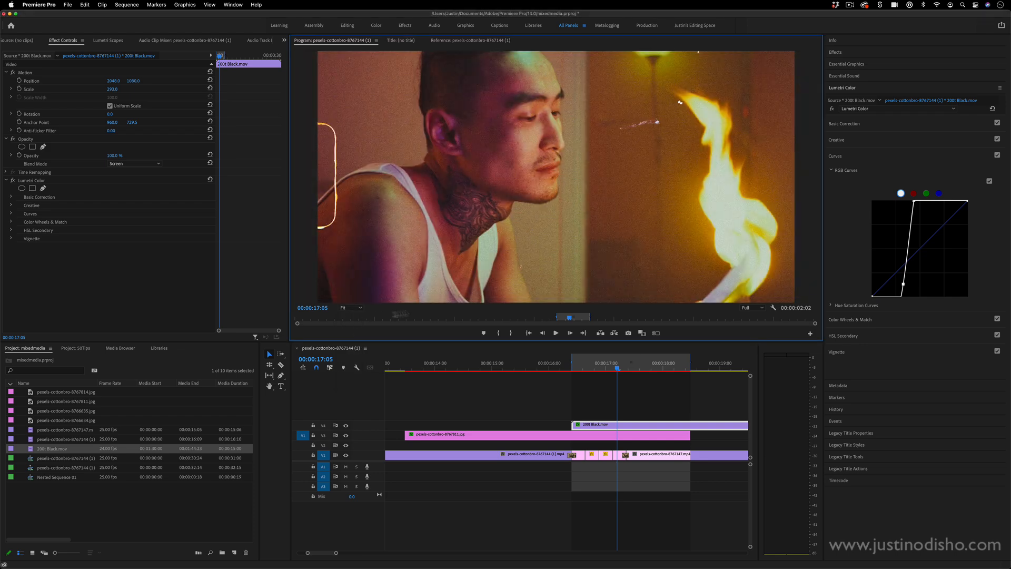
Play the still section repeatedly from its start to examine the film overlay's specks and frame edge
left_click_drag(606, 366, 589, 367)
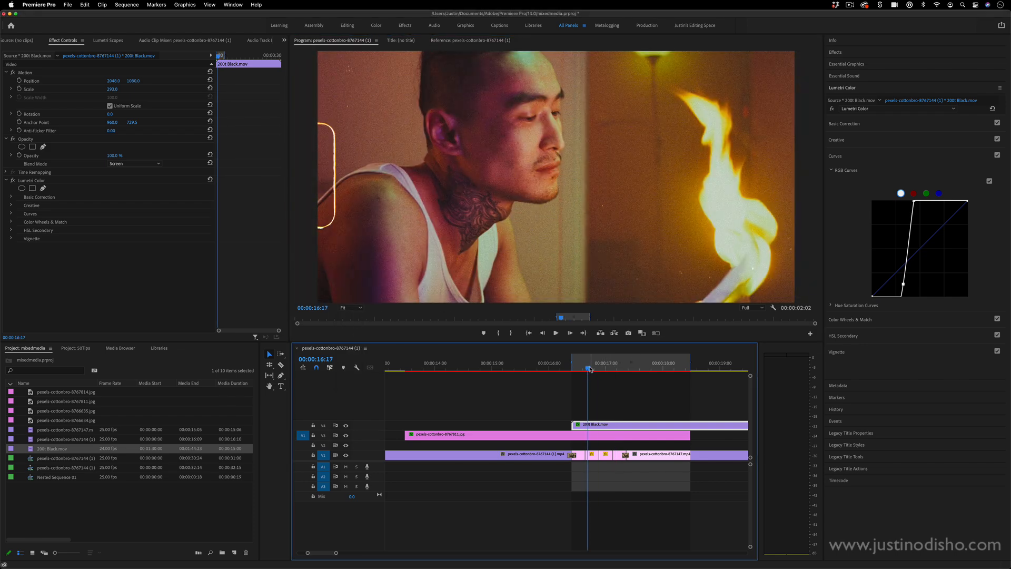
key("space")
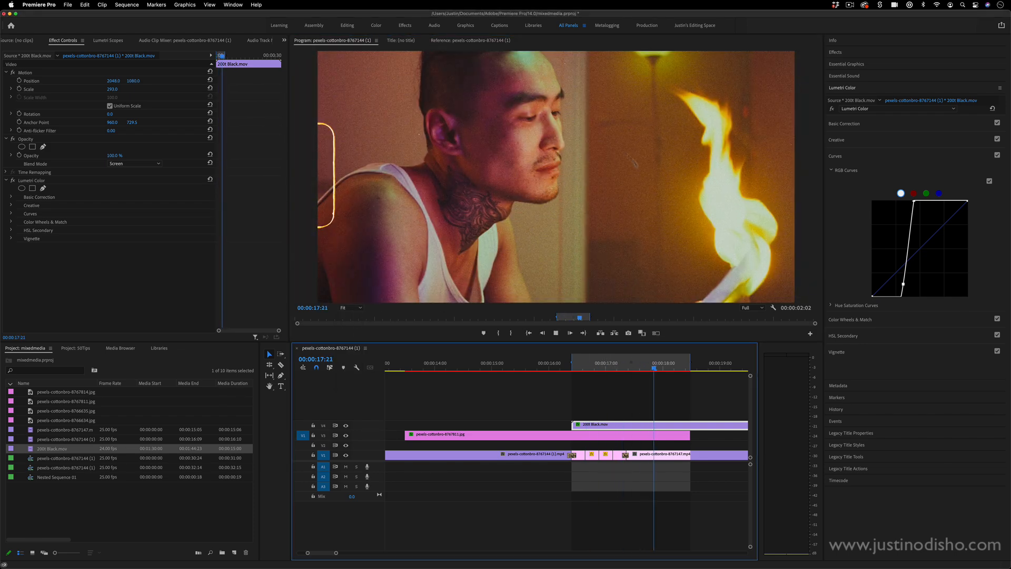
key("space")
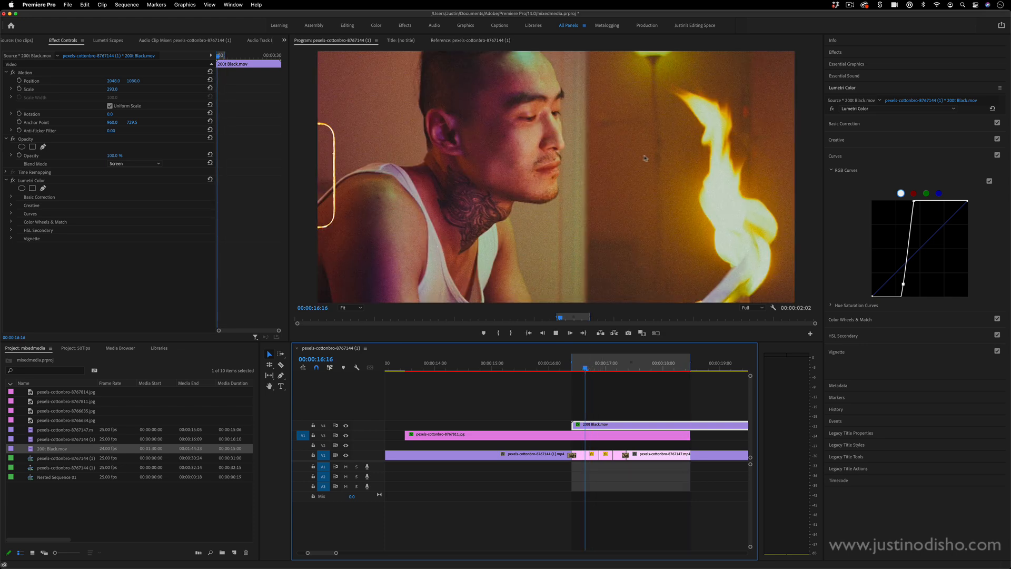
key("space")
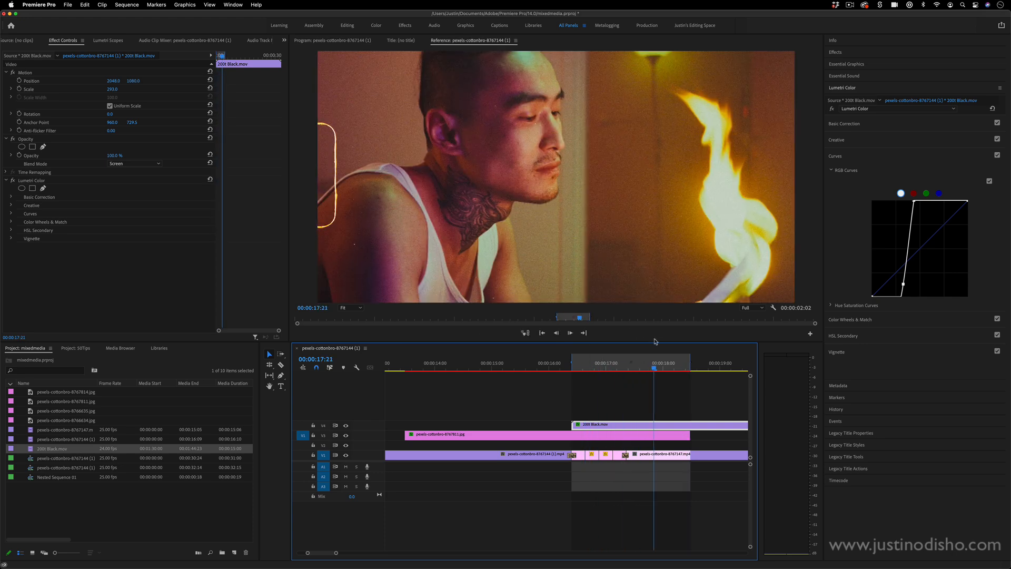
key("space")
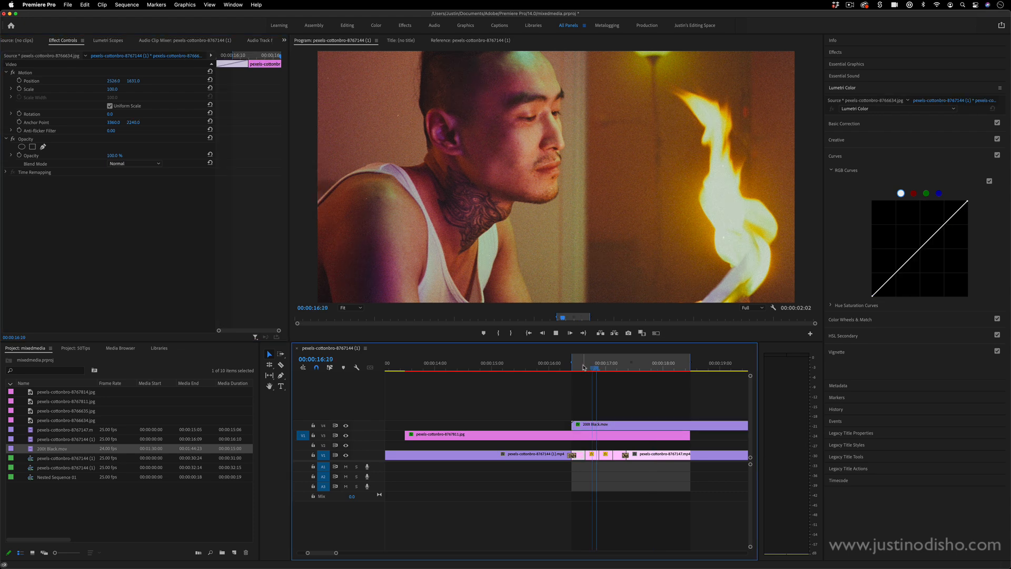
key("space")
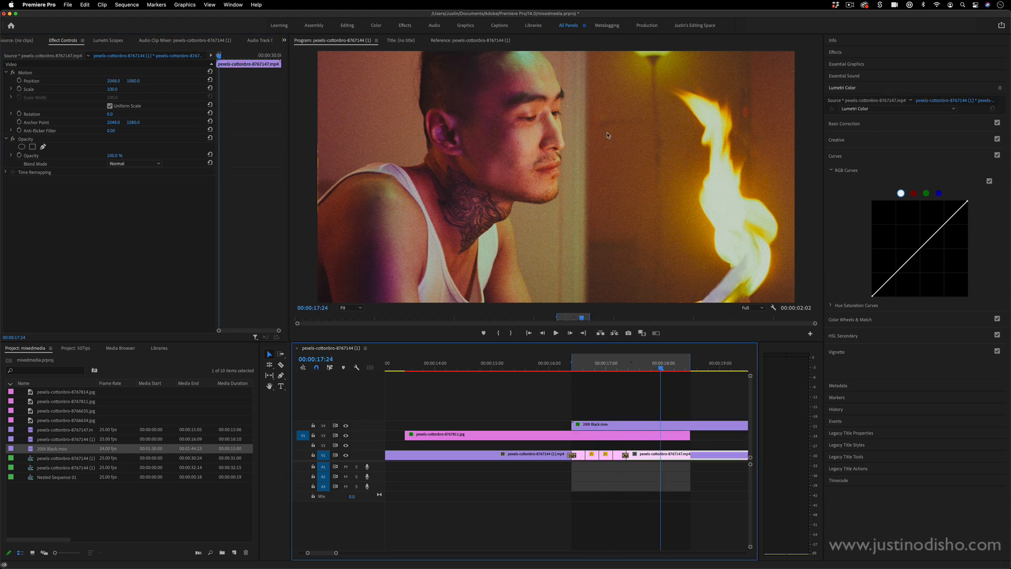
key("space")
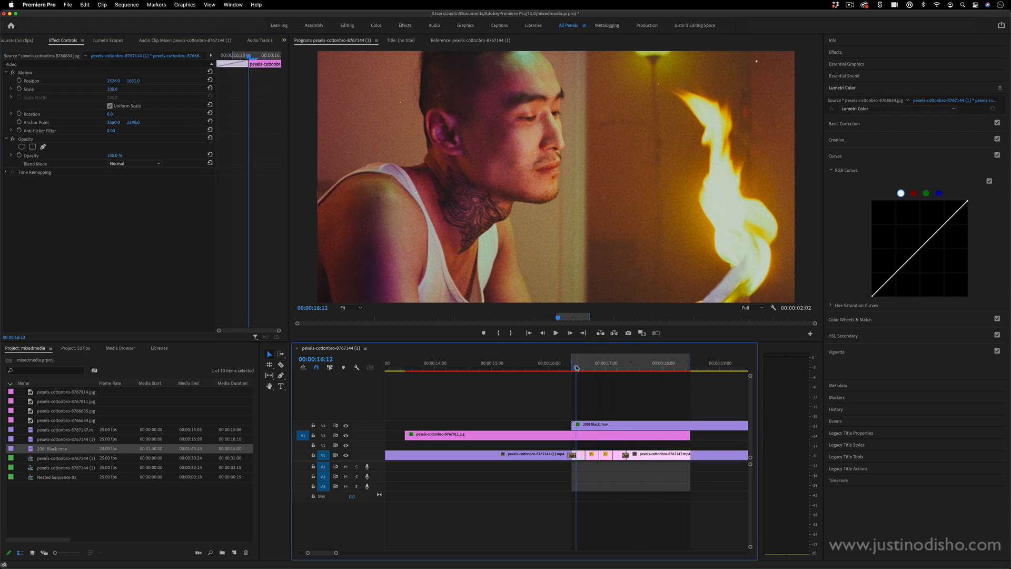
key("space")
left_click(575, 369)
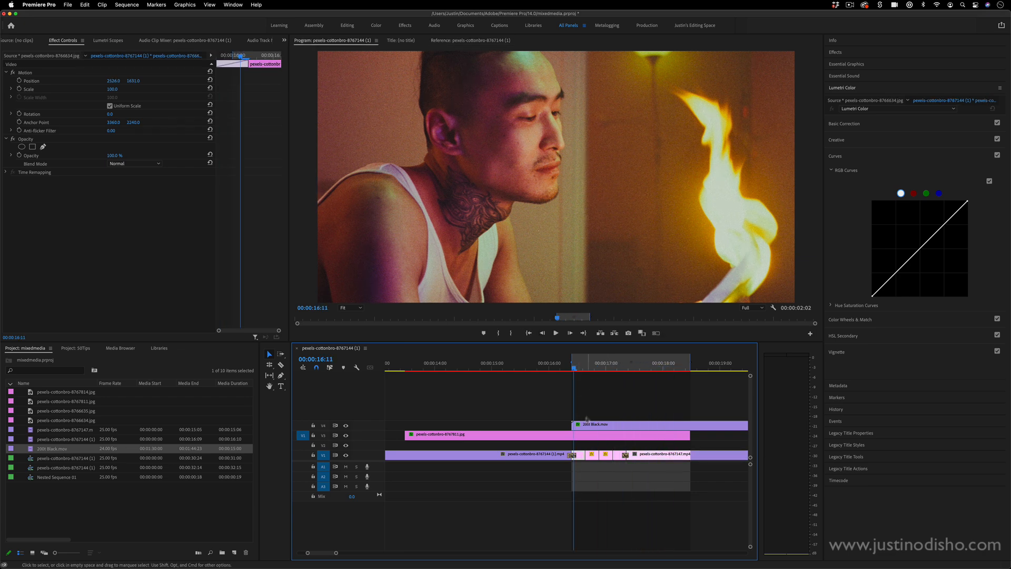
Shift the 200t Black.mov overlay to a horizontal position of 1884 and trim it to the length of the stills
left_click(843, 53)
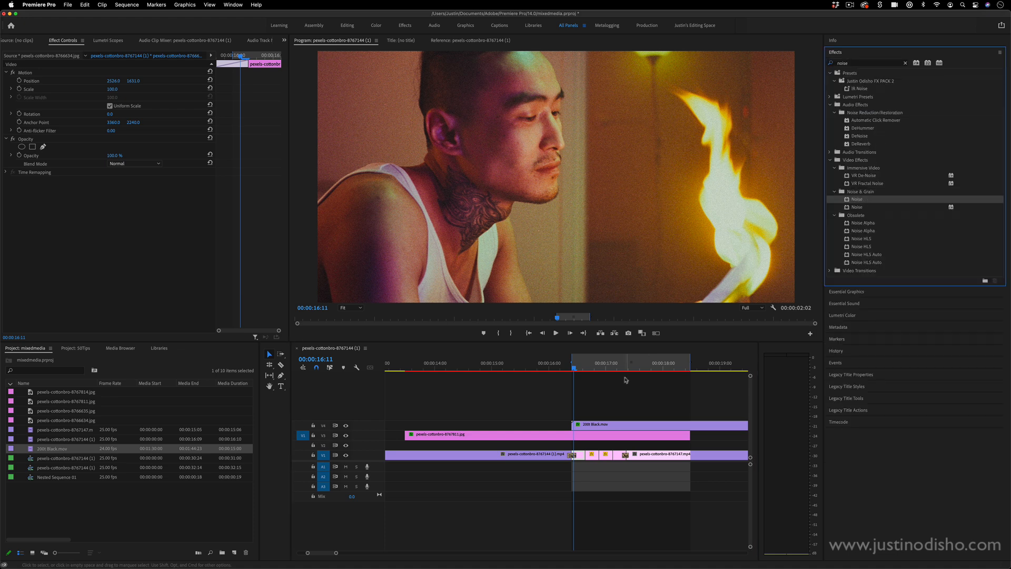
left_click(610, 426)
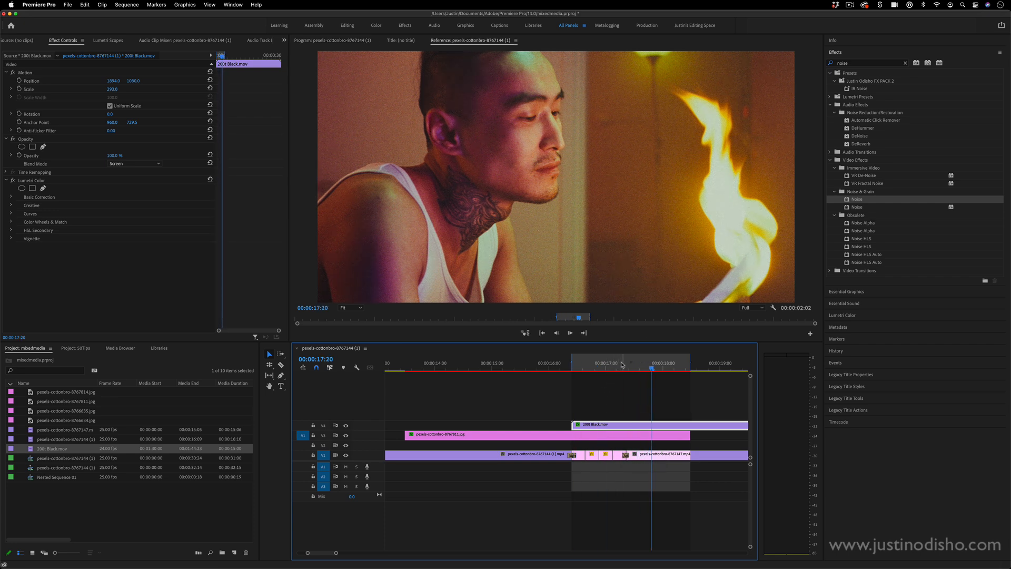
left_click(591, 365)
key("space")
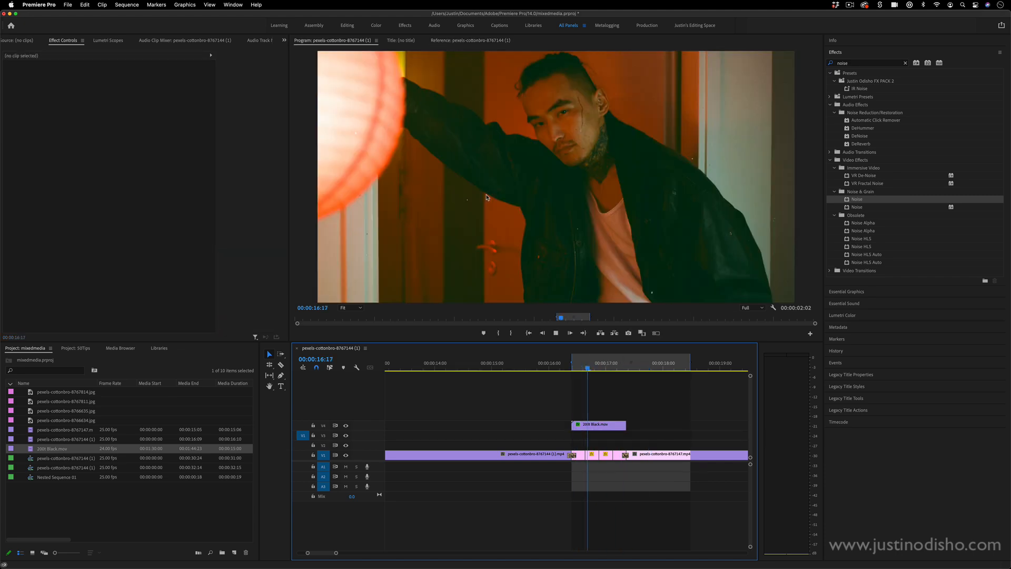
left_click_drag(605, 366, 572, 365)
key("space")
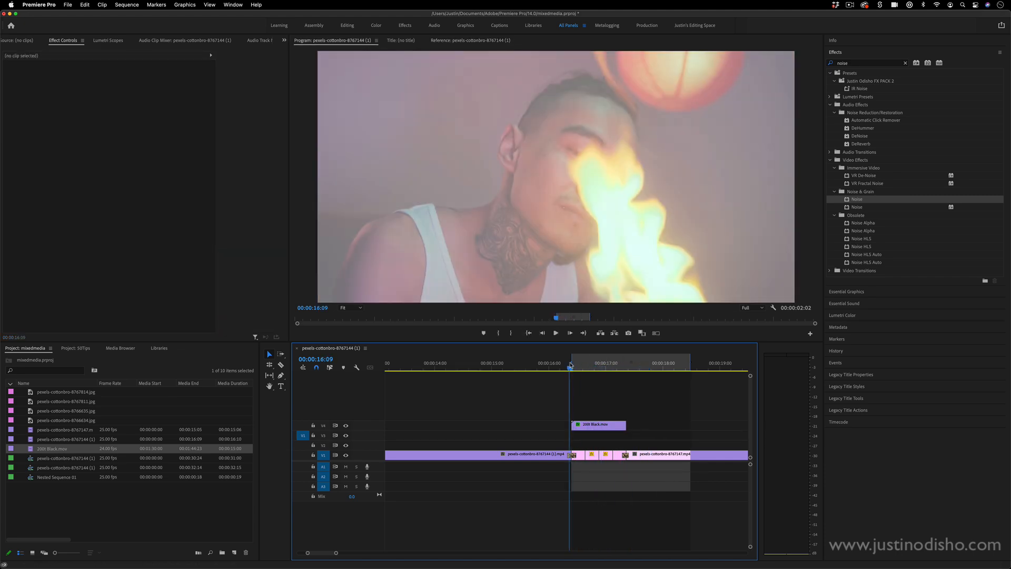
key("space")
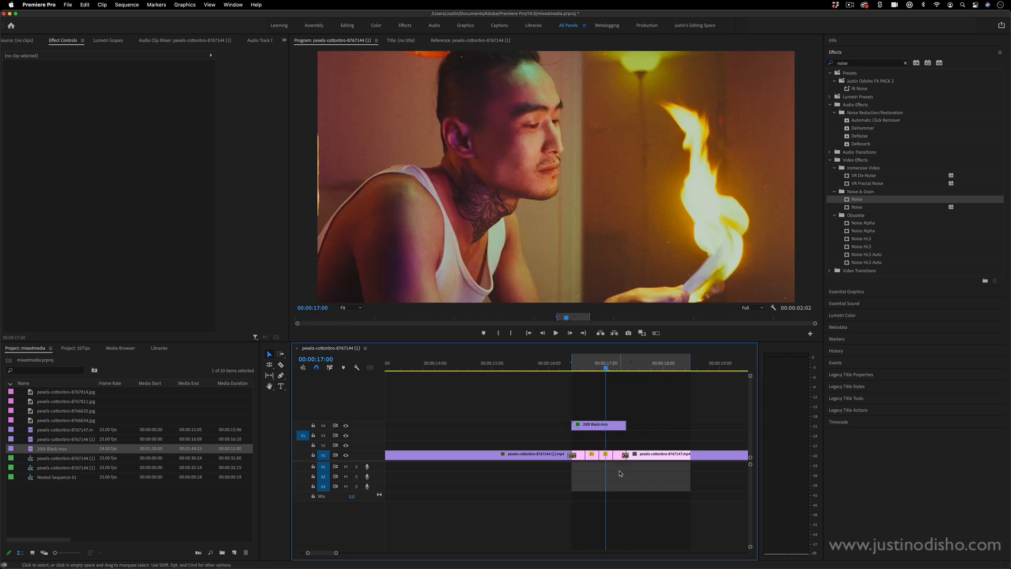
Nest the stills between the two video clips on V1, accepting the default name
left_click_drag(621, 474, 578, 447)
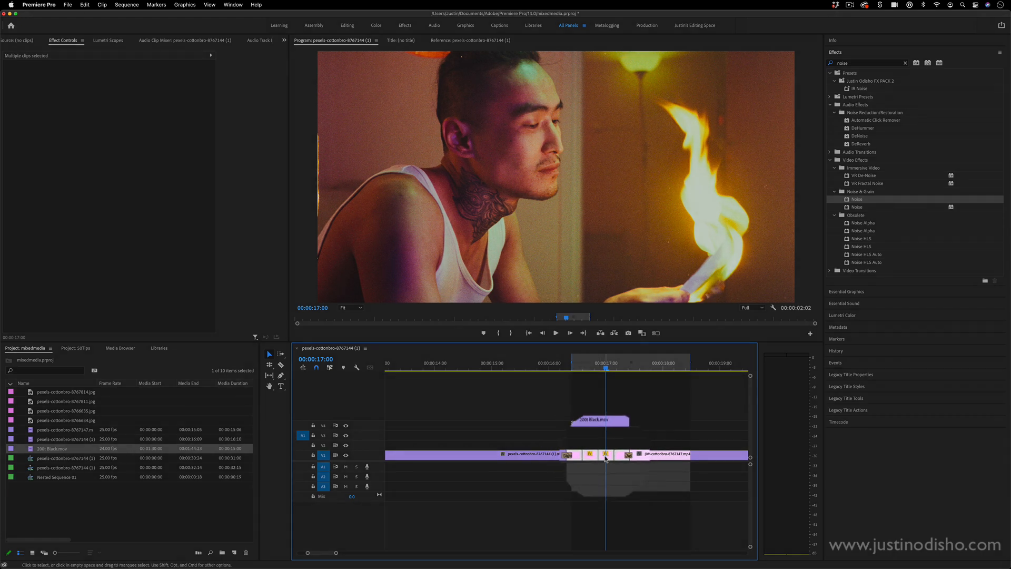
right_click(606, 458)
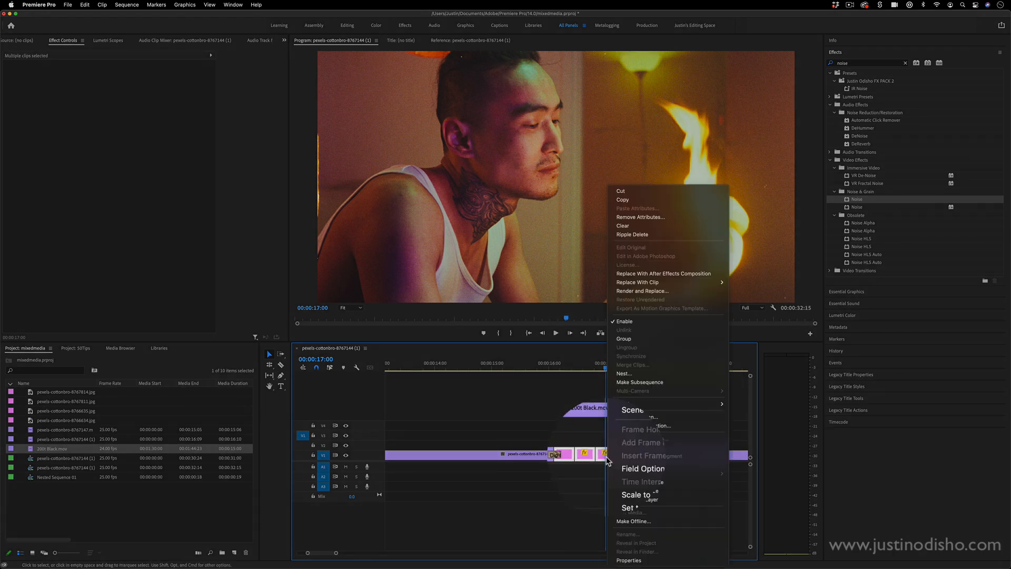
left_click(634, 375)
key("Return")
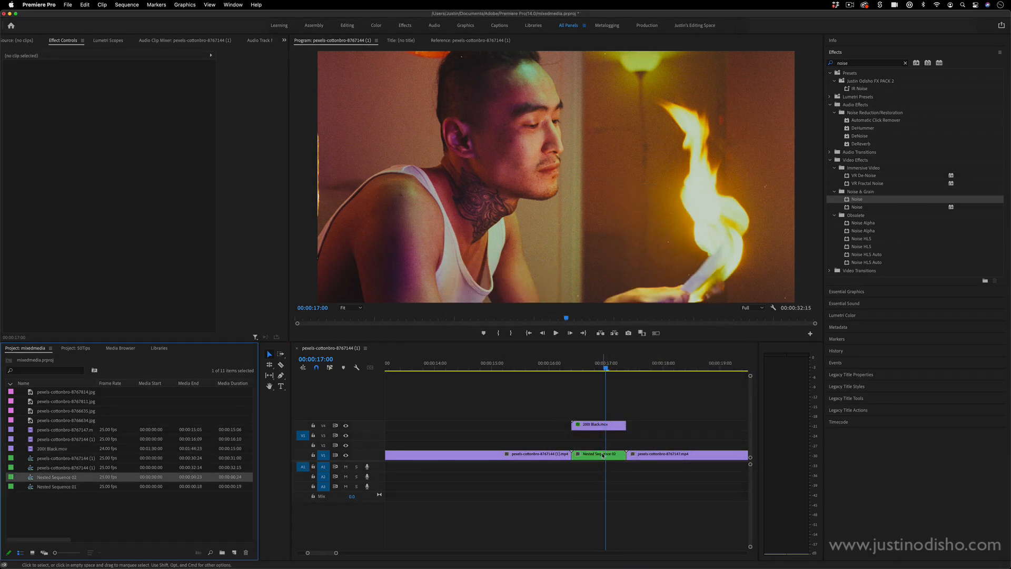
Keyframe the nested stills' scale from 100 at the start to 117 at the end, and play back the zoom
left_click(603, 454)
mouse_move(604, 366)
left_mouse_down()
mouse_move(578, 366)
mouse_move(589, 368)
left_mouse_up()
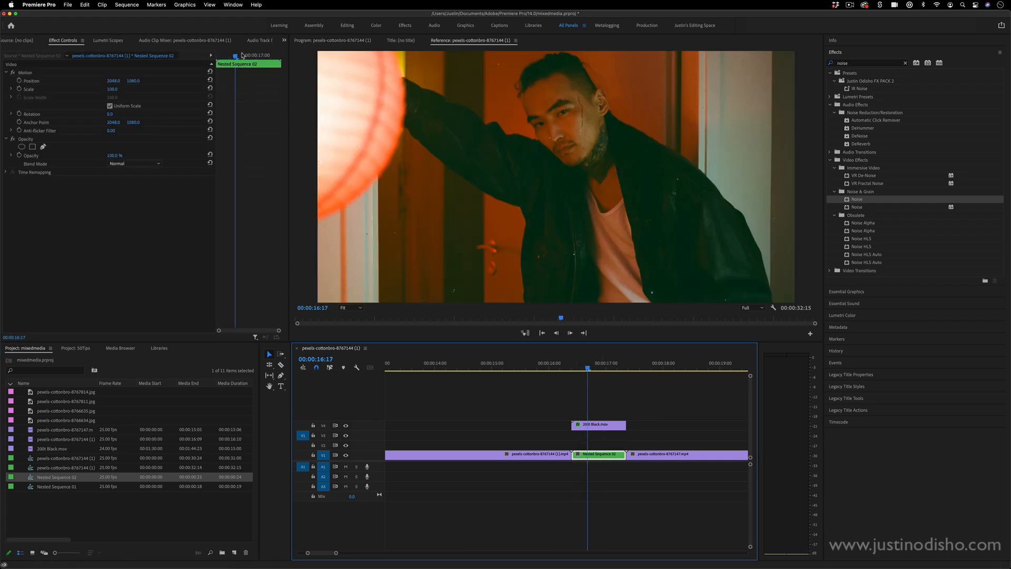
left_click_drag(243, 55, 200, 57)
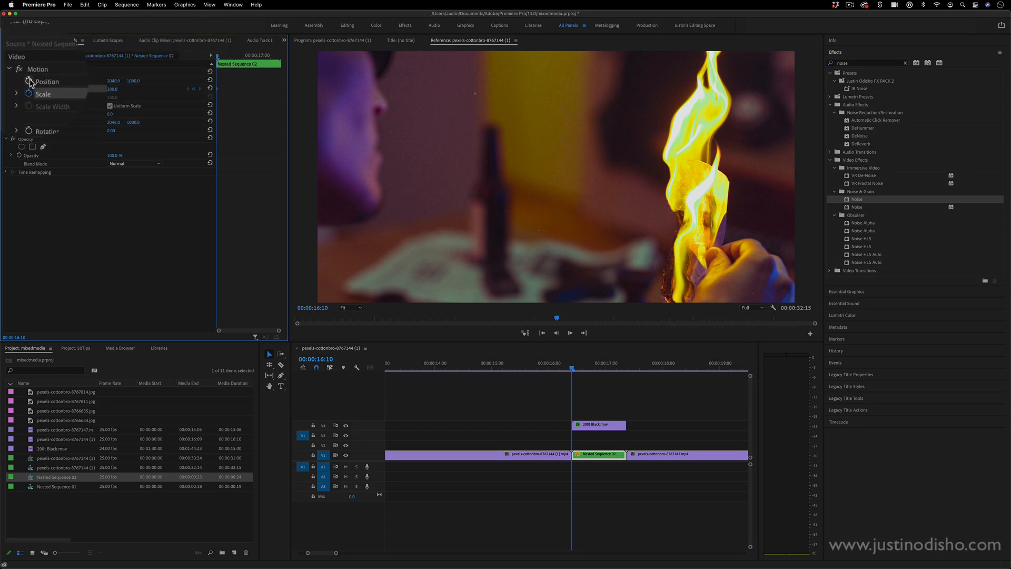
left_click(29, 90)
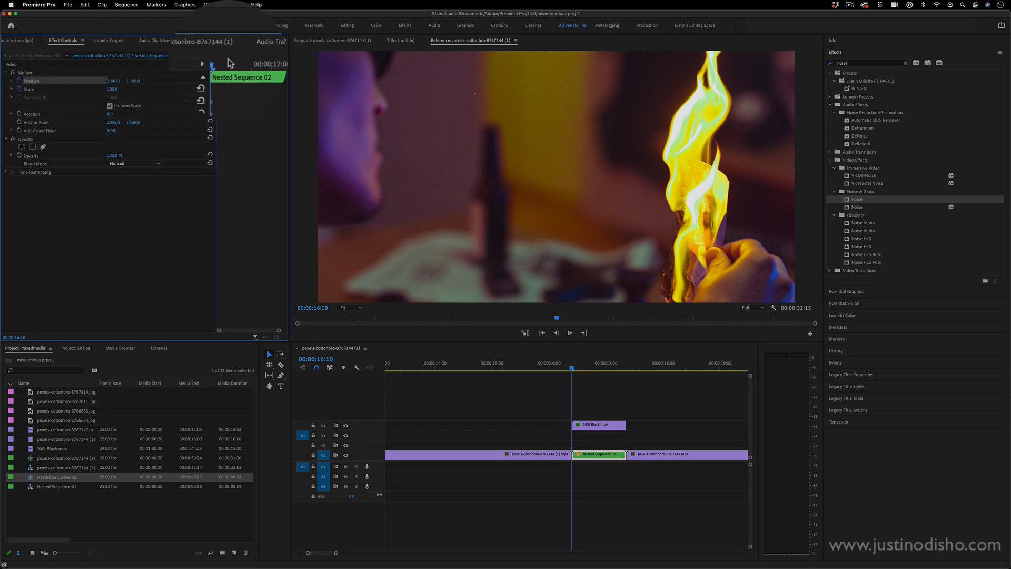
left_click_drag(218, 55, 280, 58)
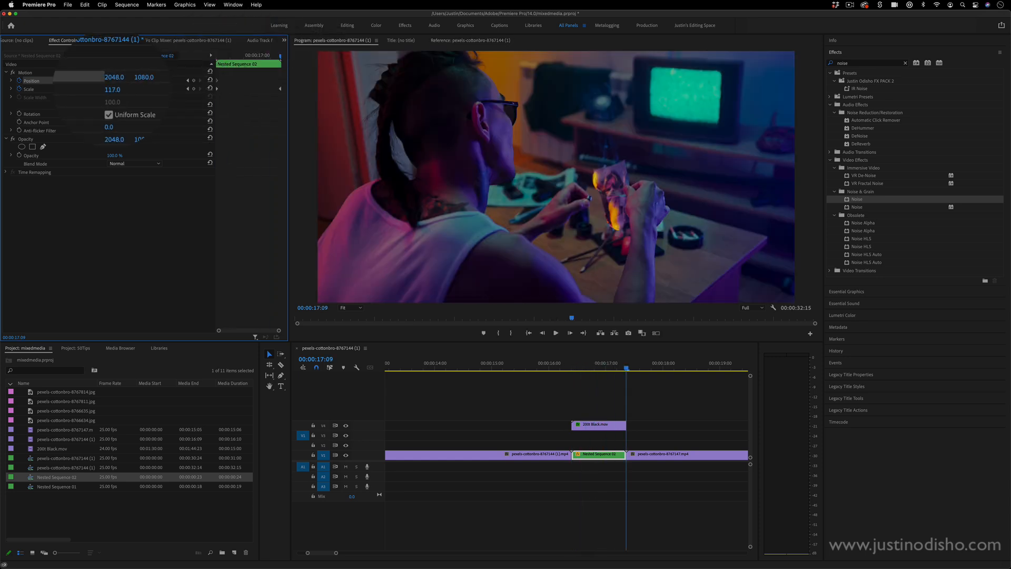
mouse_move(280, 56)
left_mouse_down()
mouse_move(205, 59)
mouse_move(281, 57)
left_mouse_up()
key("space")
left_click_drag(584, 368, 561, 367)
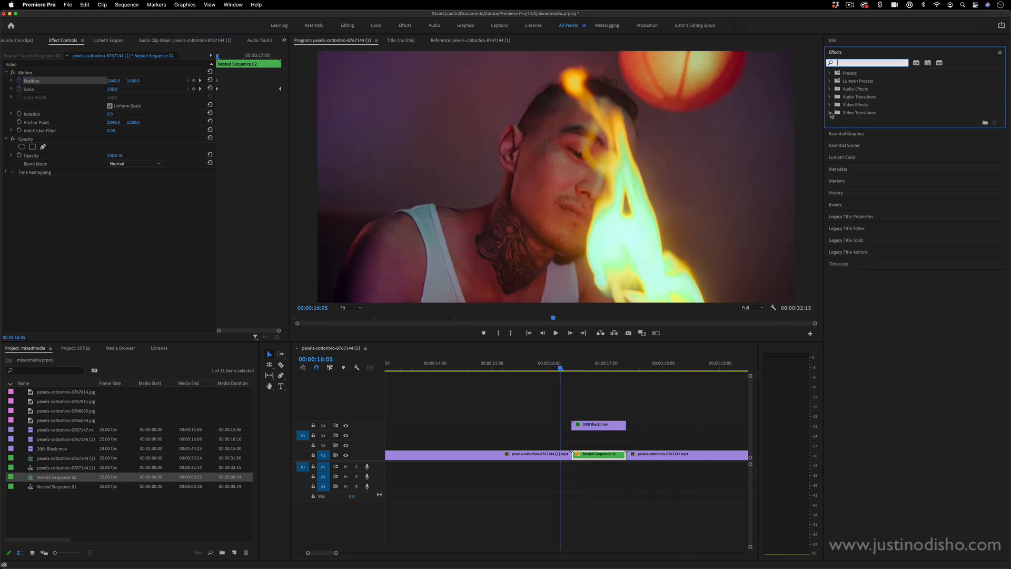
Apply a Cross Dissolve at the cut between the first video clip and the nested sequence, accepting repeated frames
left_click(831, 113)
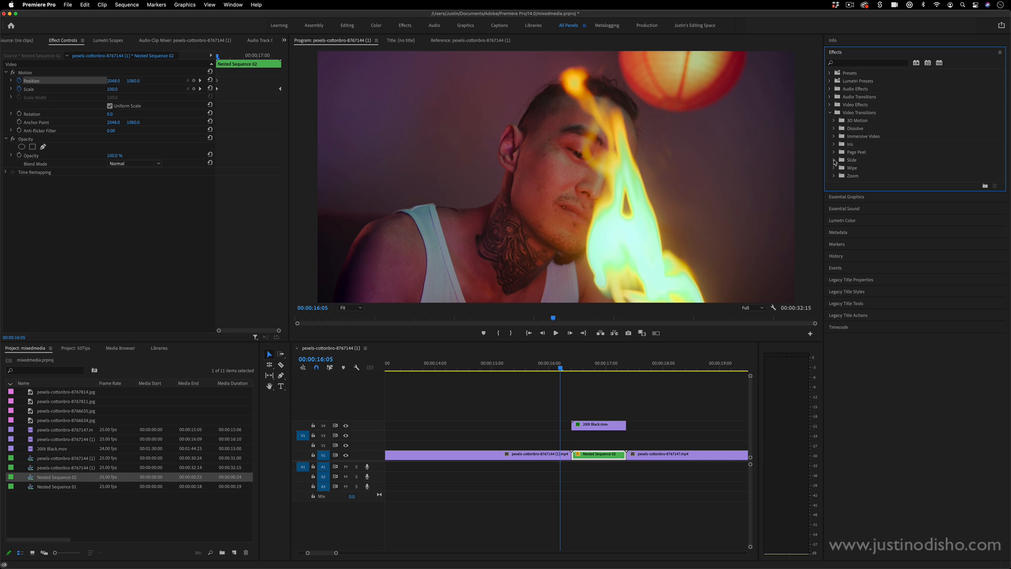
left_click(834, 128)
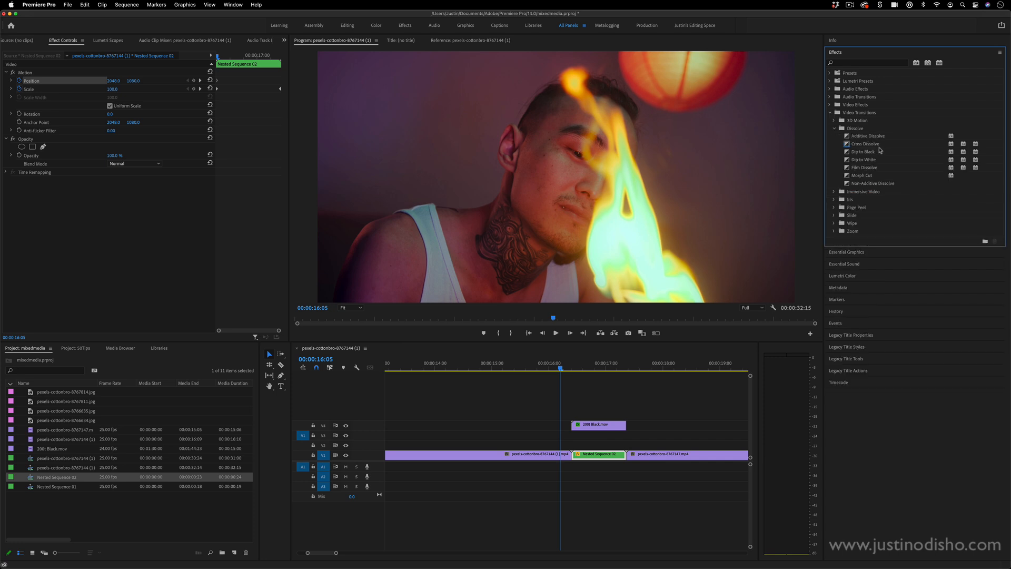
left_click_drag(876, 147, 572, 458)
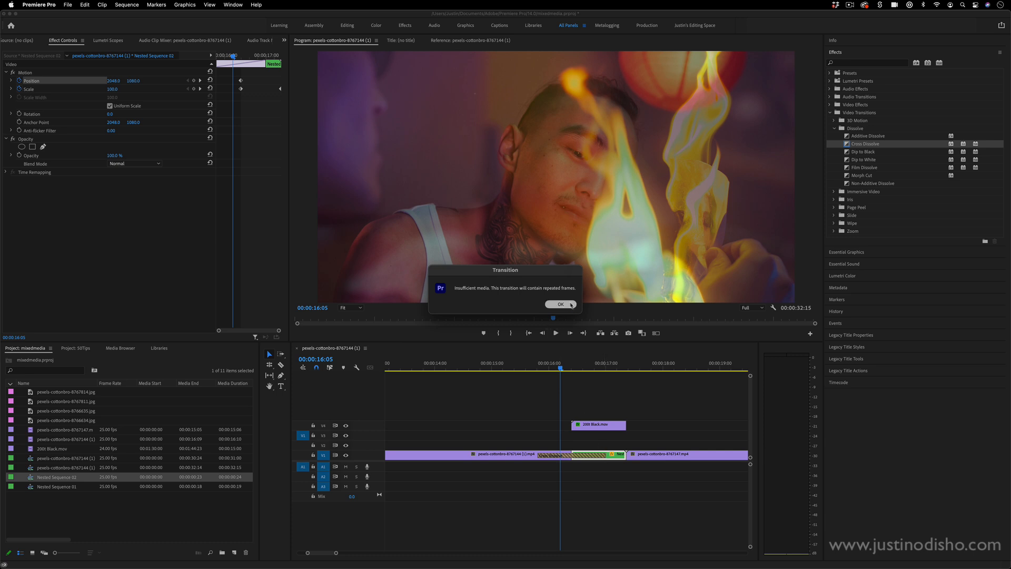
left_click(561, 304)
left_click(549, 457)
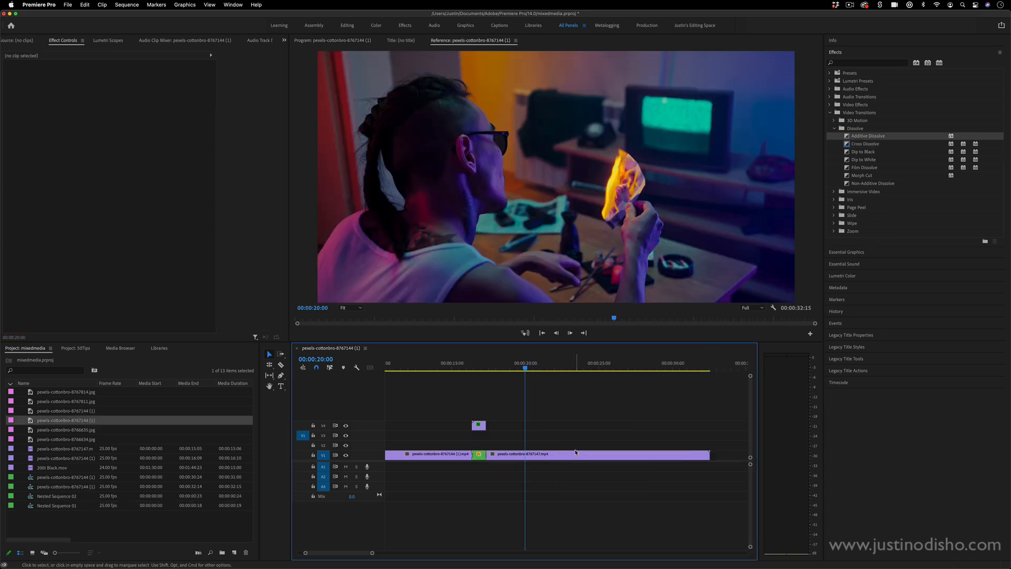
Export the frame at 00:00:29:24 of the second video clip as a JPEG and import it into the project
left_click_drag(525, 368, 673, 371)
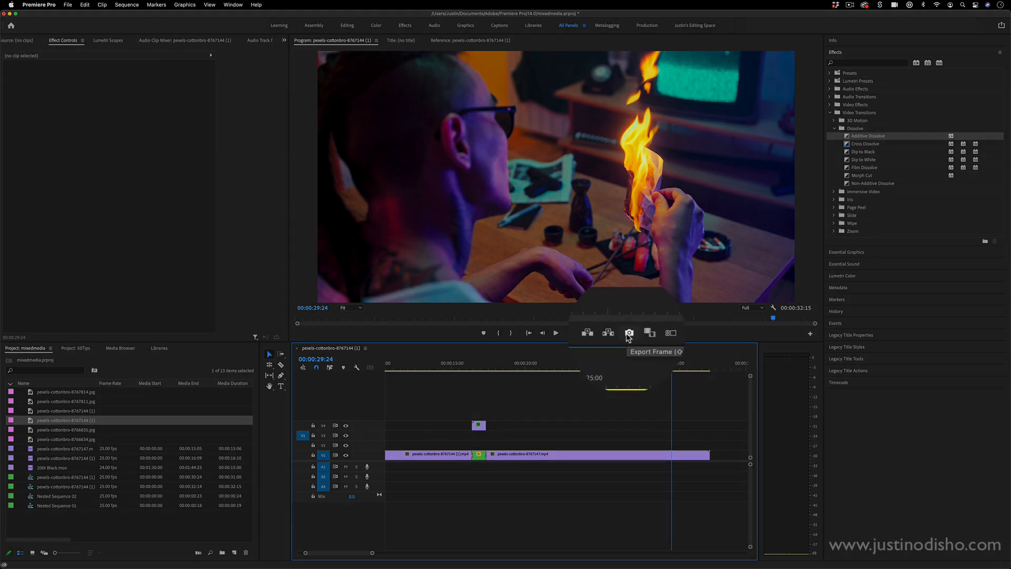
left_click(629, 333)
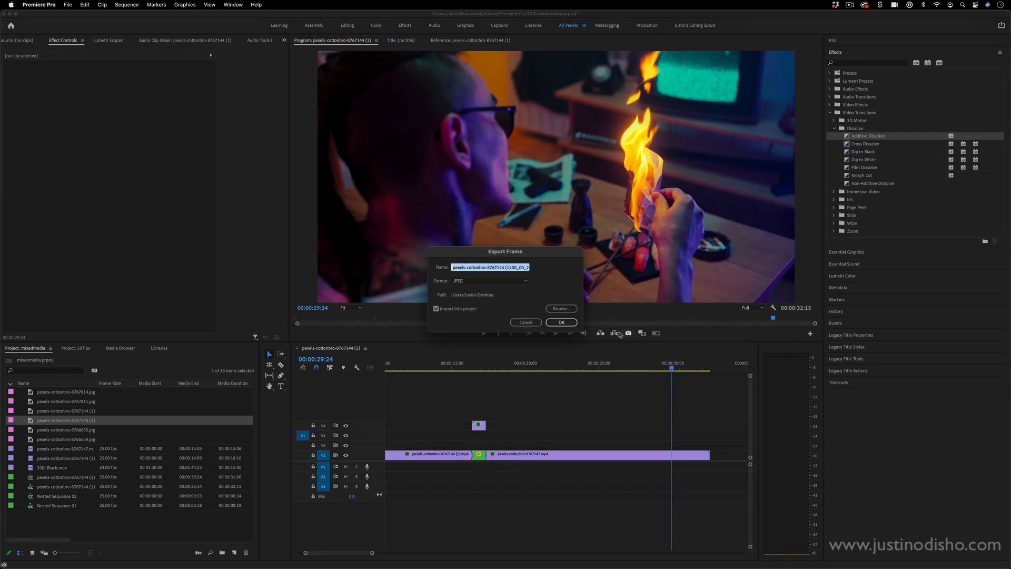
left_click(561, 322)
left_click_drag(702, 365, 548, 367)
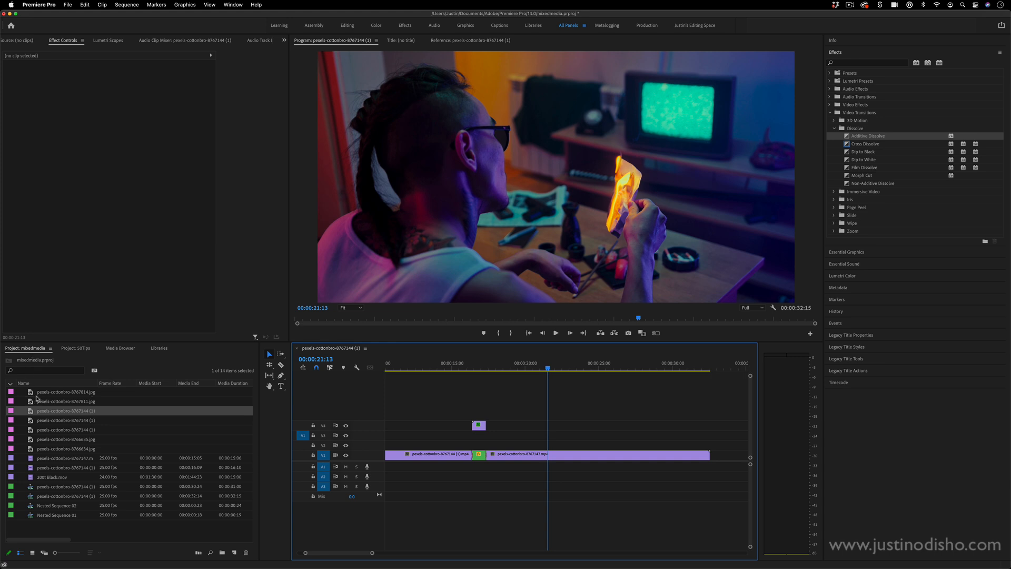
Show the project items as thumbnails and place the exported frame still on V3 above the second video clip
left_click(32, 552)
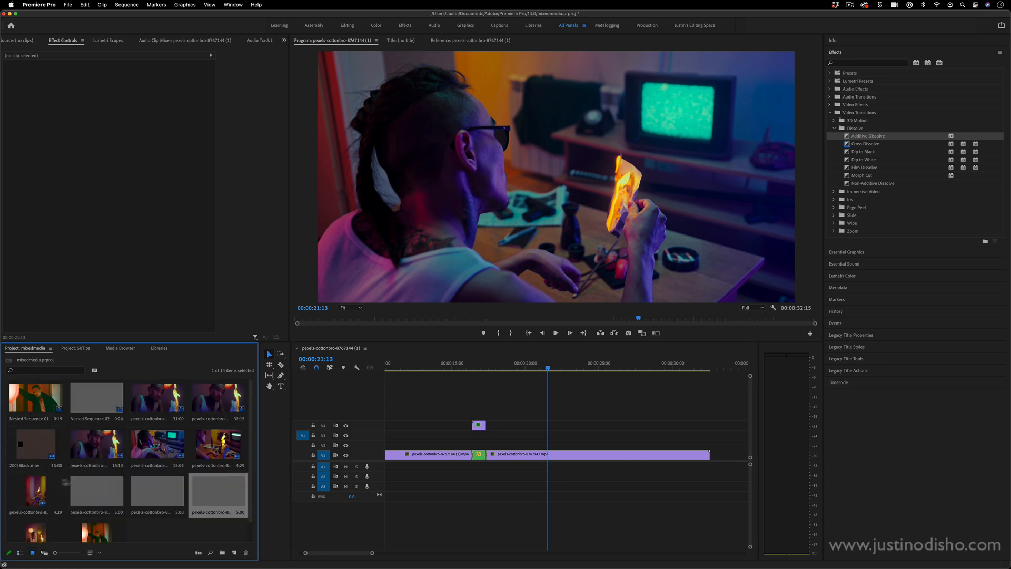
scroll(79, 505, "down", 2)
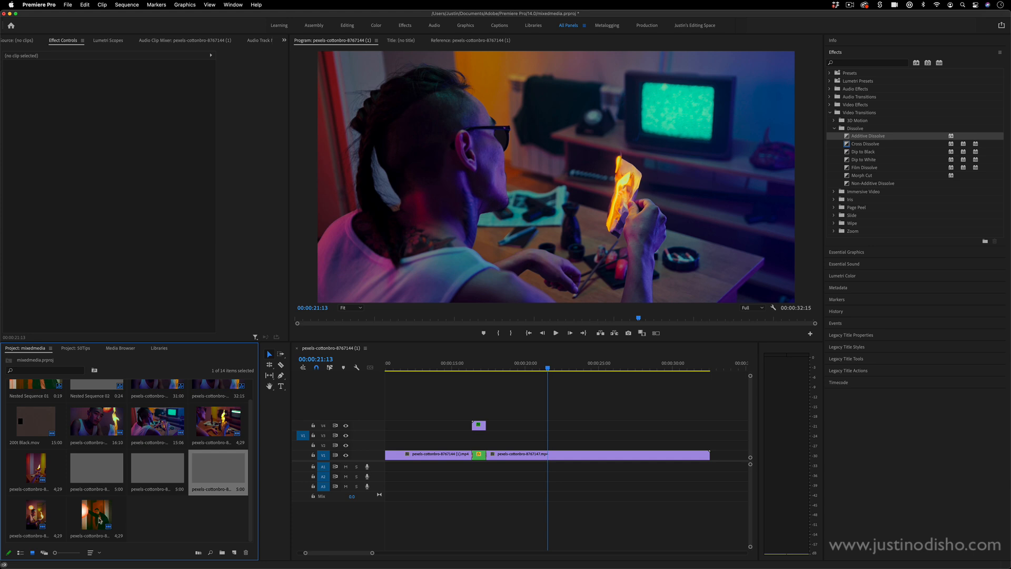
scroll(100, 519, "up", 2)
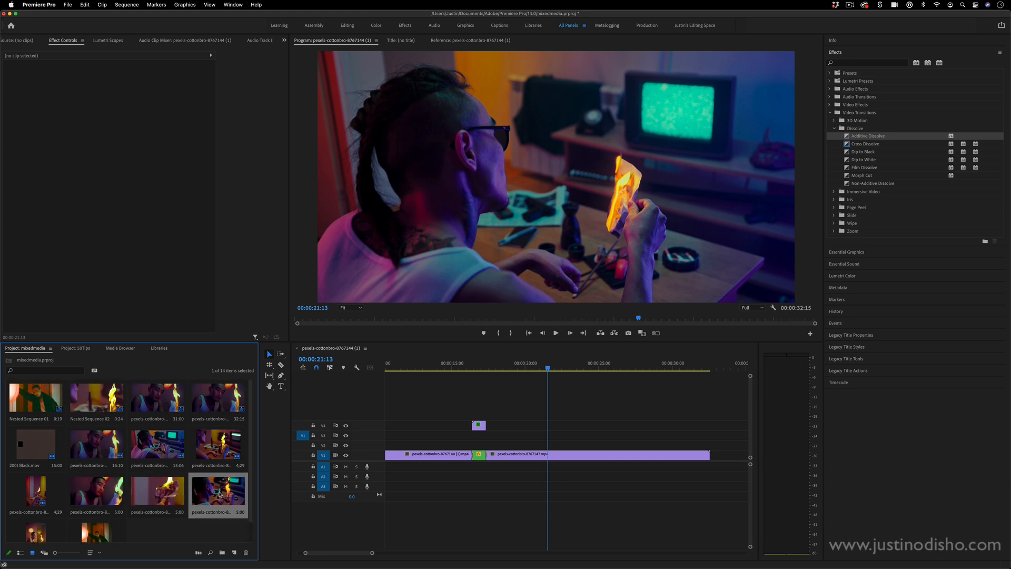
left_click_drag(216, 495, 666, 436)
left_click(706, 365)
left_click_drag(706, 364, 699, 367)
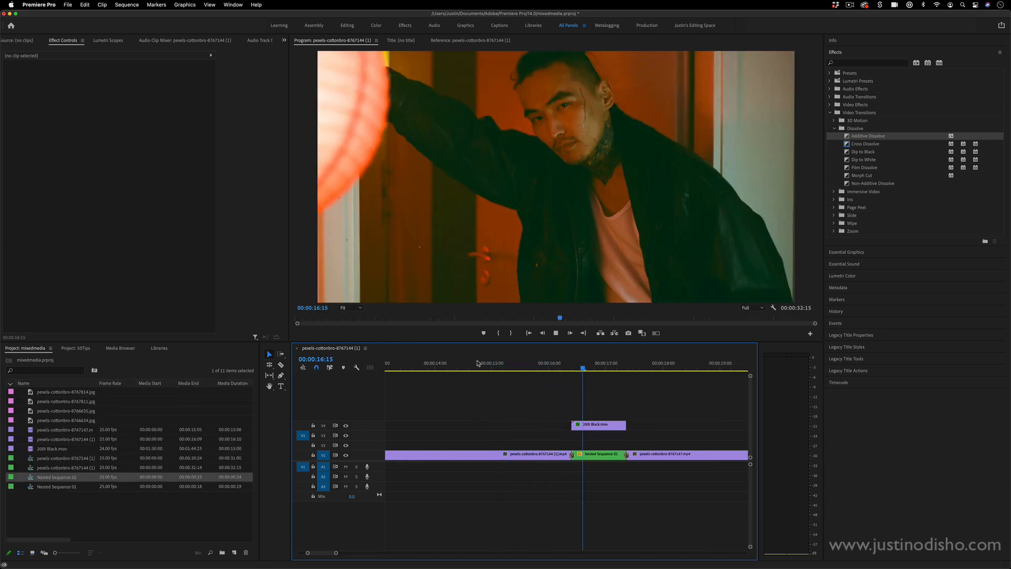
Play the sequence from before the nested stills into the second clip, and show the whole timeline
left_click(477, 363)
key("space")
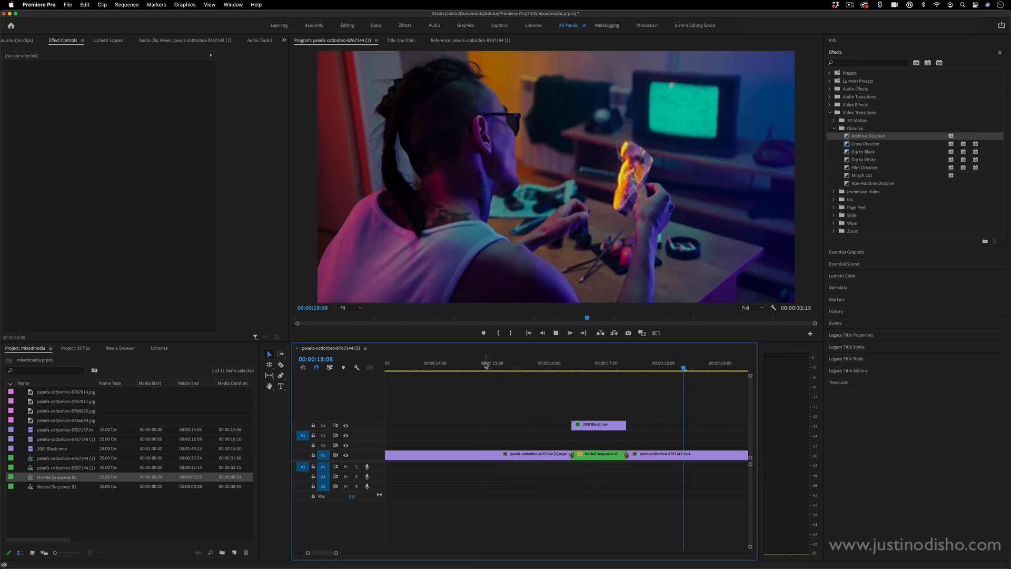
left_click_drag(339, 553, 411, 550)
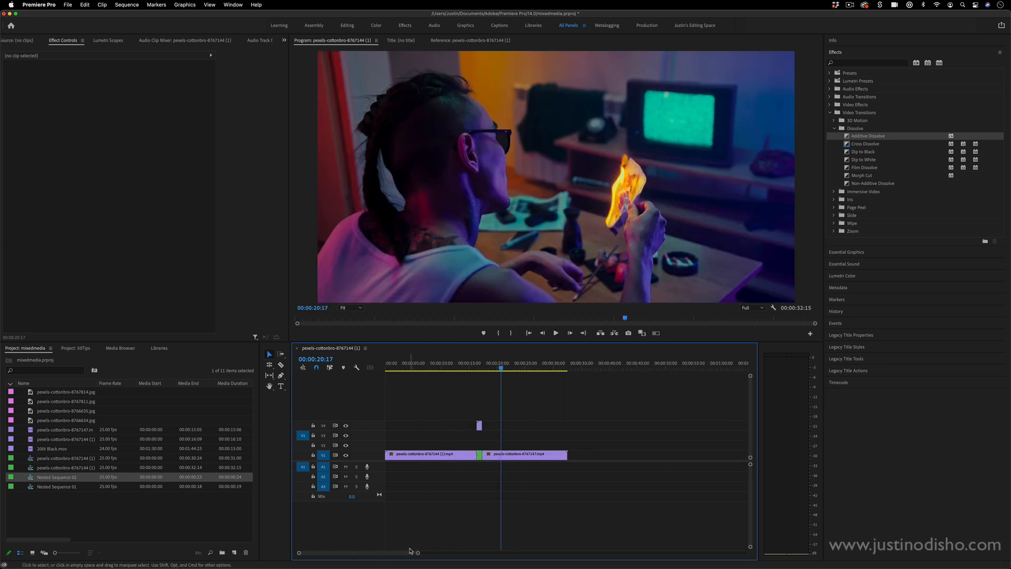